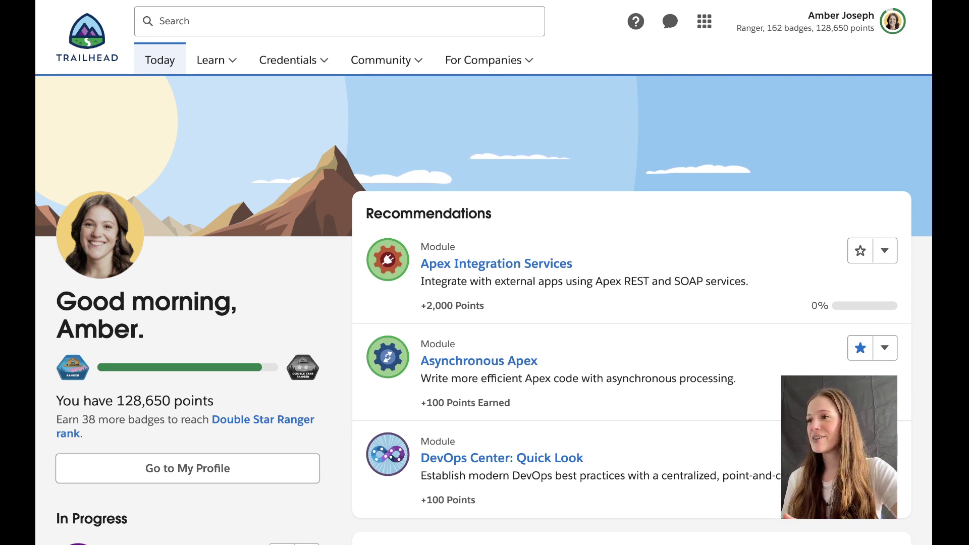
Open Hands-On Orgs from the profile menu and scroll through the 15 connected orgs
{"action": "left_click", "coordinate": [818, 21]}
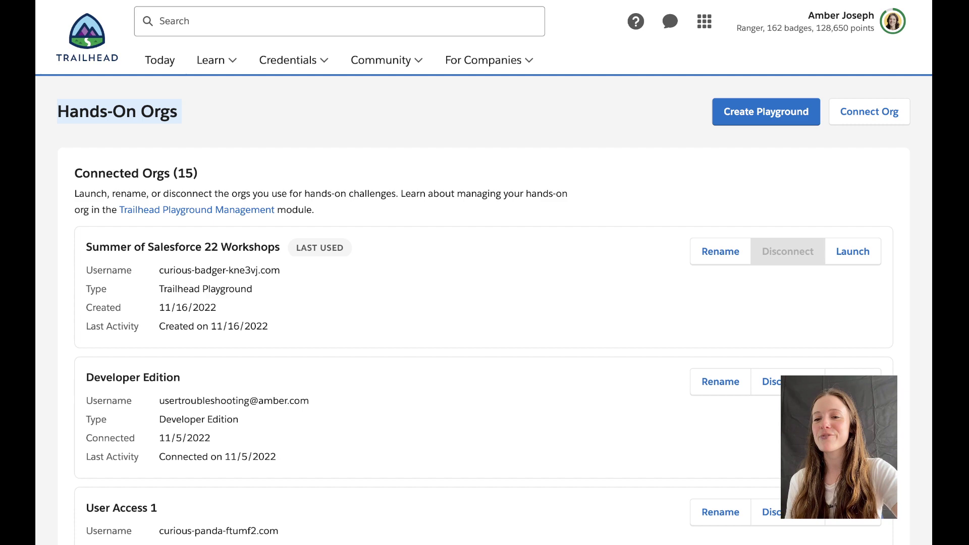
{"action": "scroll", "coordinate": [484, 272], "scroll_direction": "down", "scroll_amount": 3}
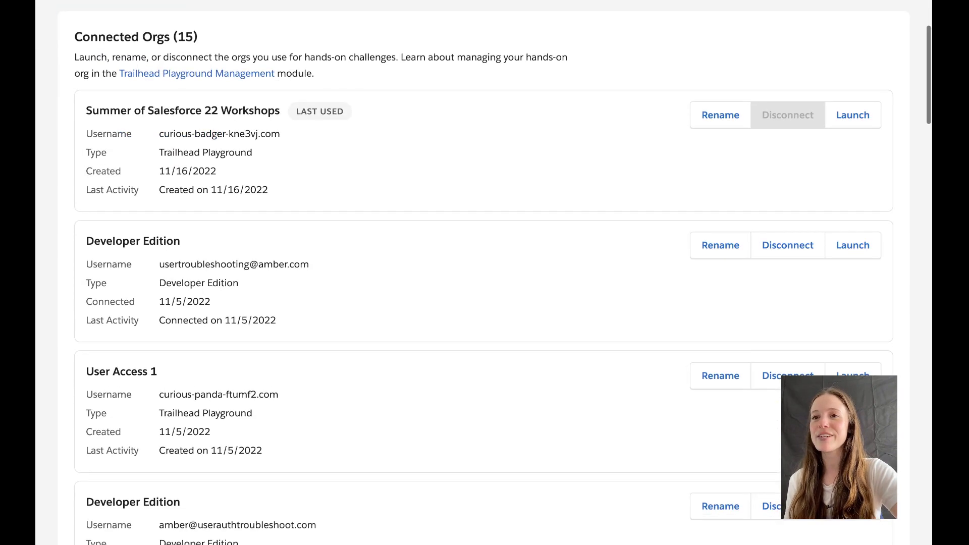
{"action": "scroll", "coordinate": [484, 273], "scroll_direction": "up", "scroll_amount": 1}
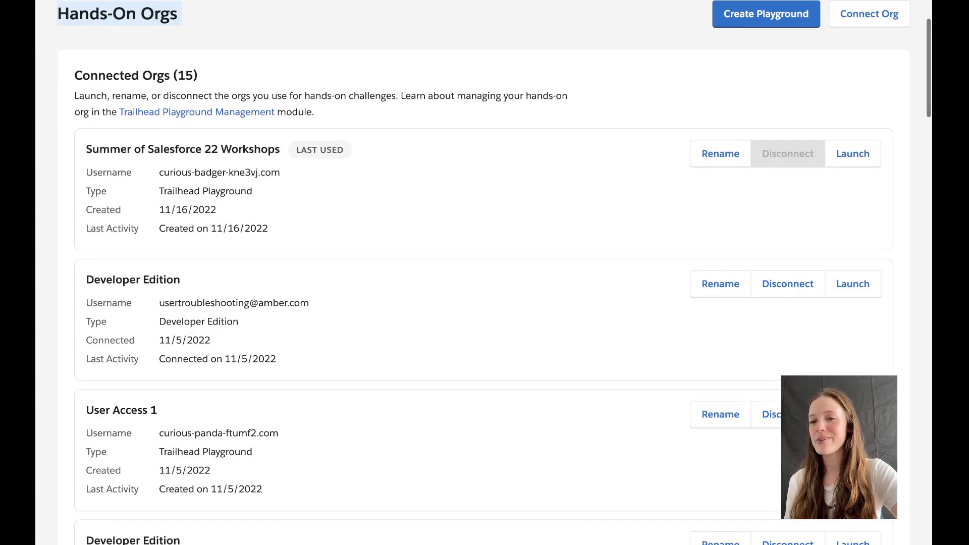
{"action": "scroll", "coordinate": [483, 273], "scroll_direction": "down", "scroll_amount": 3}
{"action": "scroll", "coordinate": [484, 272], "scroll_direction": "down", "scroll_amount": 15}
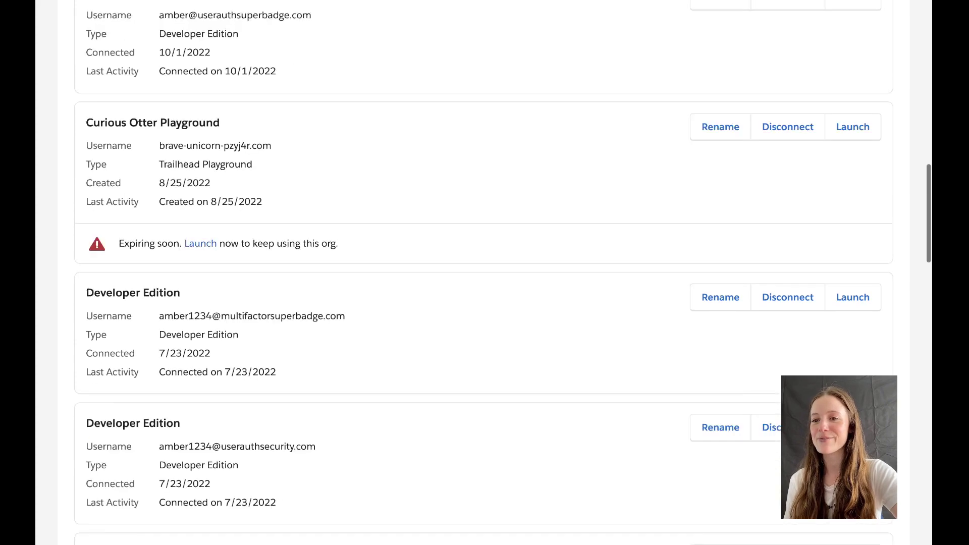
{"action": "scroll", "coordinate": [483, 273], "scroll_direction": "up", "scroll_amount": 16}
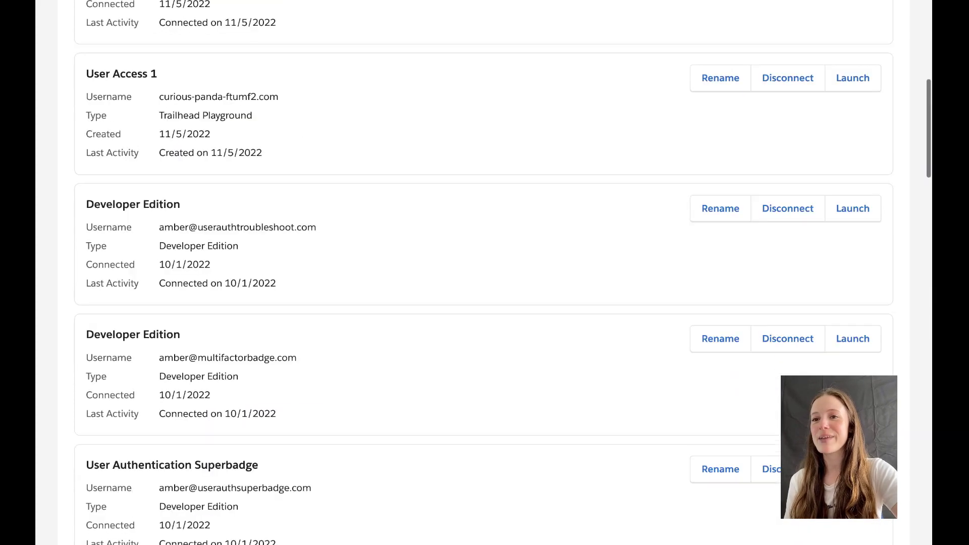
{"action": "scroll", "coordinate": [483, 273], "scroll_direction": "up", "scroll_amount": 4}
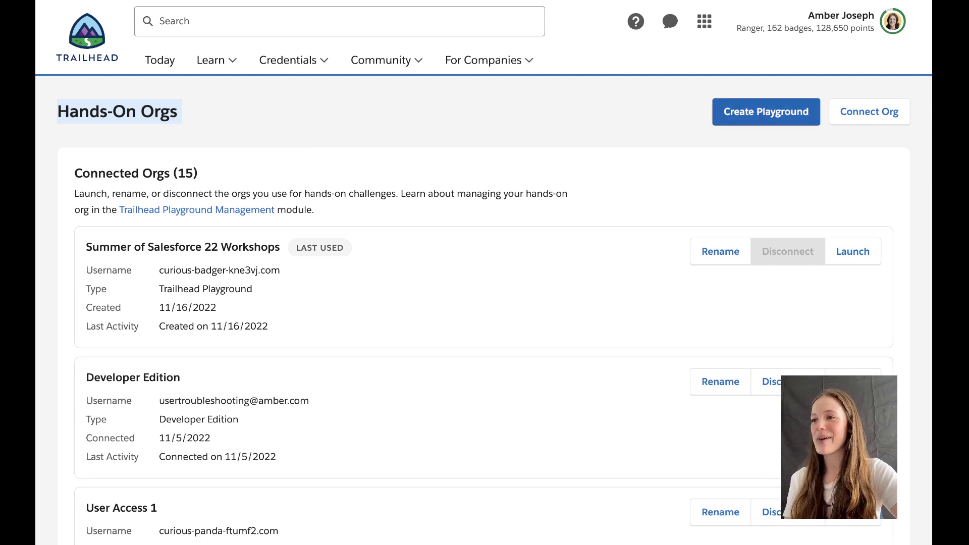
Create a new playground, replacing the suggested name with 'JumpinJan Playground'
{"action": "left_click", "coordinate": [766, 112]}
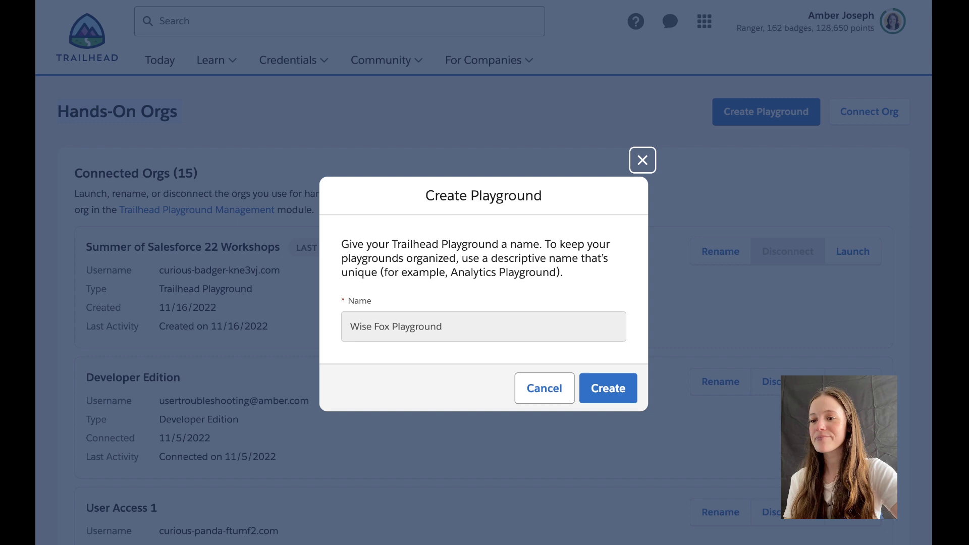
{"action": "key", "text": "Tab"}
{"action": "key", "text": "End"}
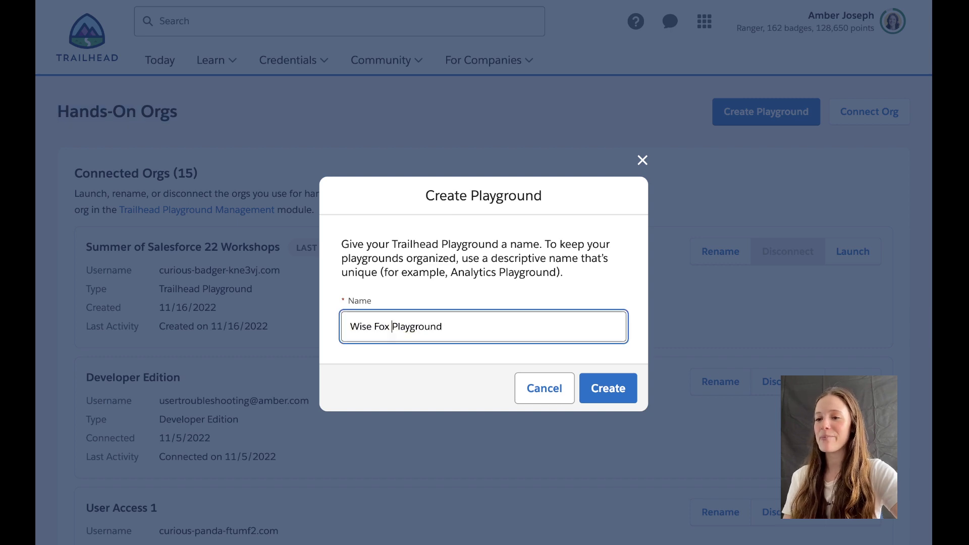
{"action": "key", "text": "Home"}
{"action": "key", "text": "ctrl+shift+Right"}
{"action": "key", "text": "ctrl+shift+Right"}
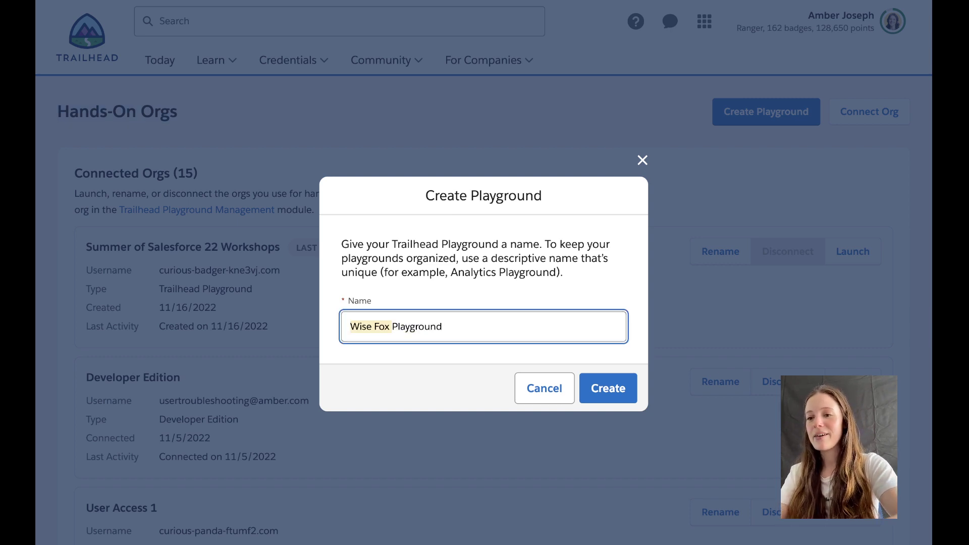
{"action": "type", "text": "Beginning"}
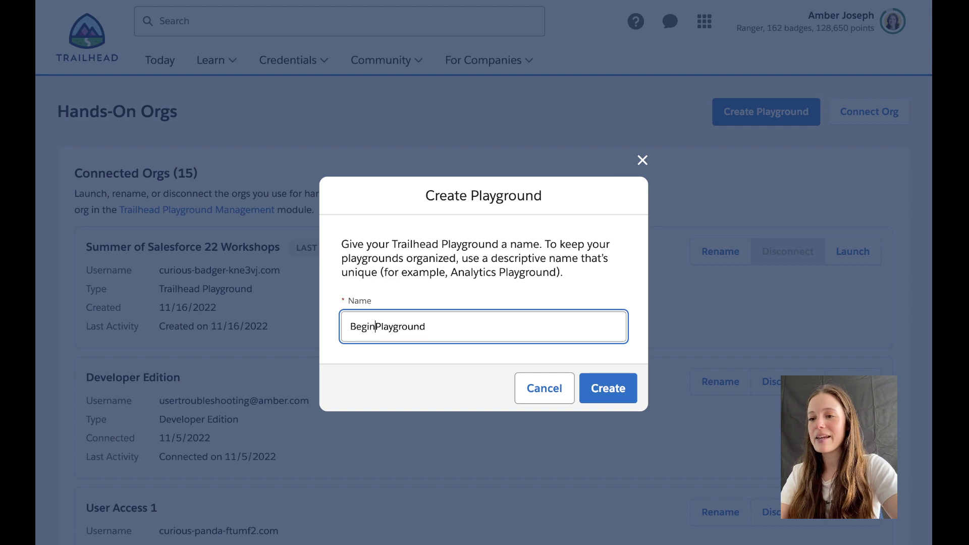
{"action": "key", "text": "BackSpace"}
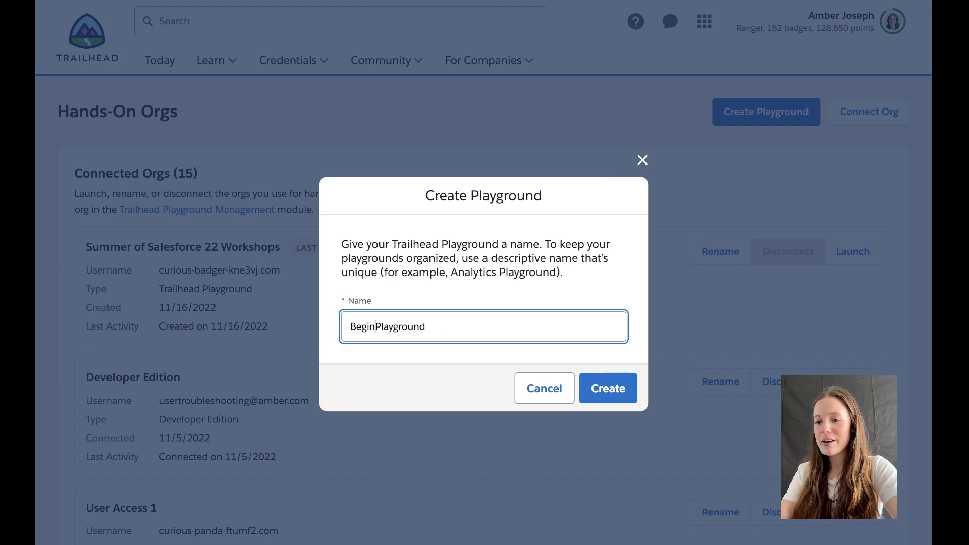
{"action": "key", "text": "BackSpace"}
{"action": "key", "text": "BackSpace"}
{"action": "key", "text": "BackSpace"}
{"action": "key", "text": "BackSpace"}
{"action": "key", "text": "BackSpace"}
{"action": "type", "text": "Jumpin"}
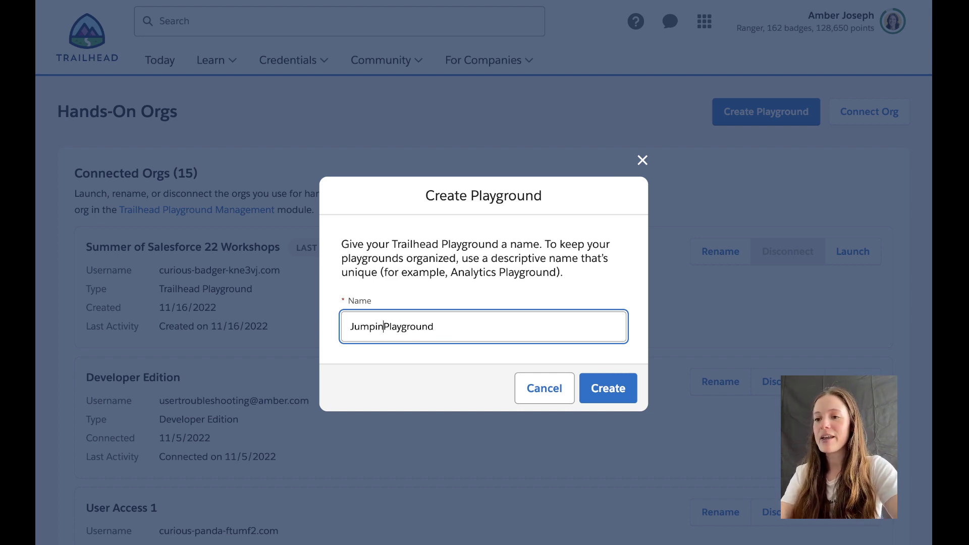
{"action": "type", "text": "Jan"}
{"action": "key", "text": "Tab"}
{"action": "key", "text": "Tab"}
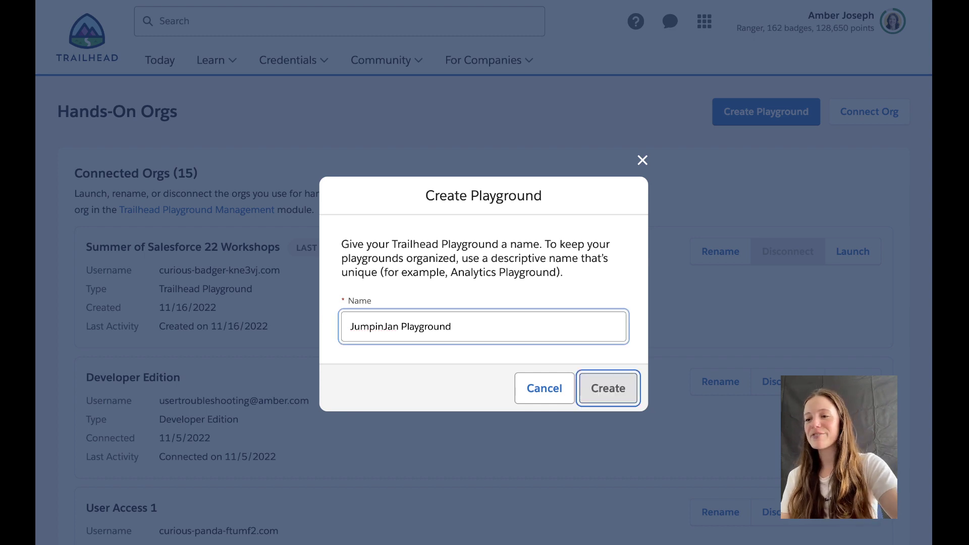
{"action": "key", "text": "Return"}
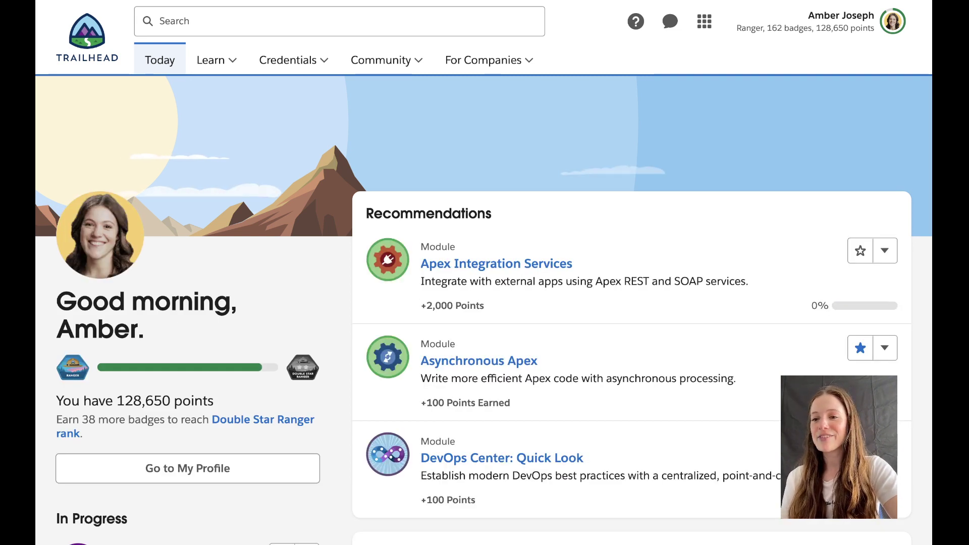
Scroll the Today home page down and back up
{"action": "scroll", "coordinate": [485, 273], "scroll_direction": "down", "scroll_amount": 5}
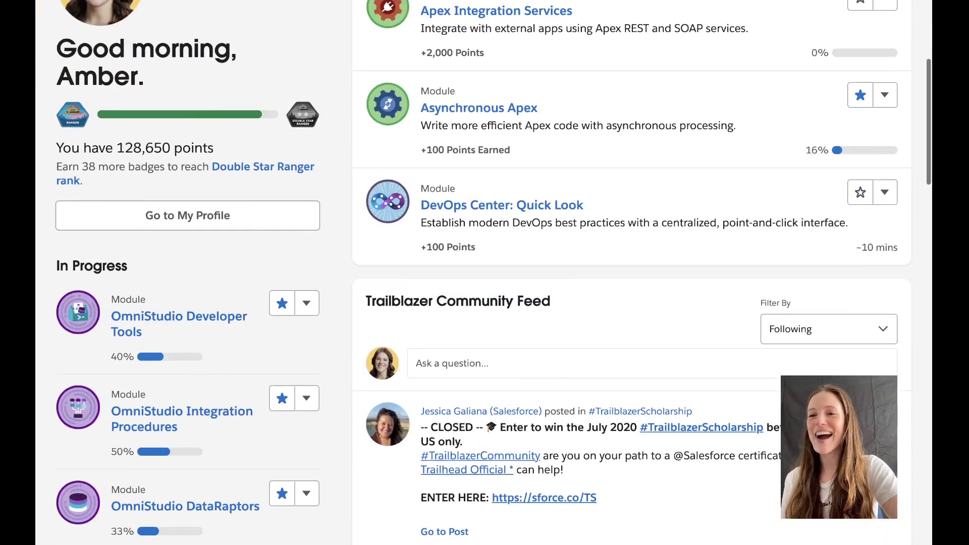
{"action": "scroll", "coordinate": [484, 273], "scroll_direction": "up", "scroll_amount": 6}
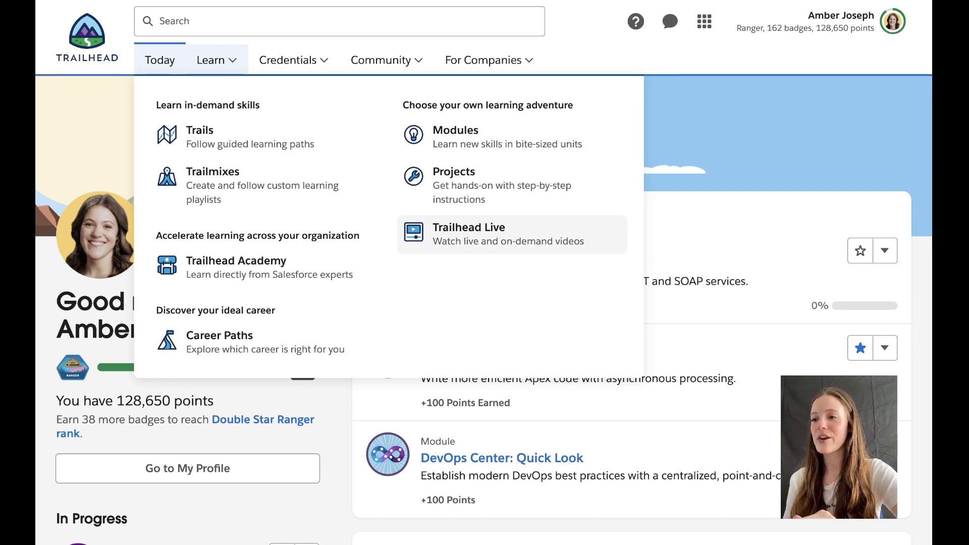
Open the Trailhead Live video archive, scroll through its sessions, then return to the Learn menu
{"action": "left_click", "coordinate": [469, 234]}
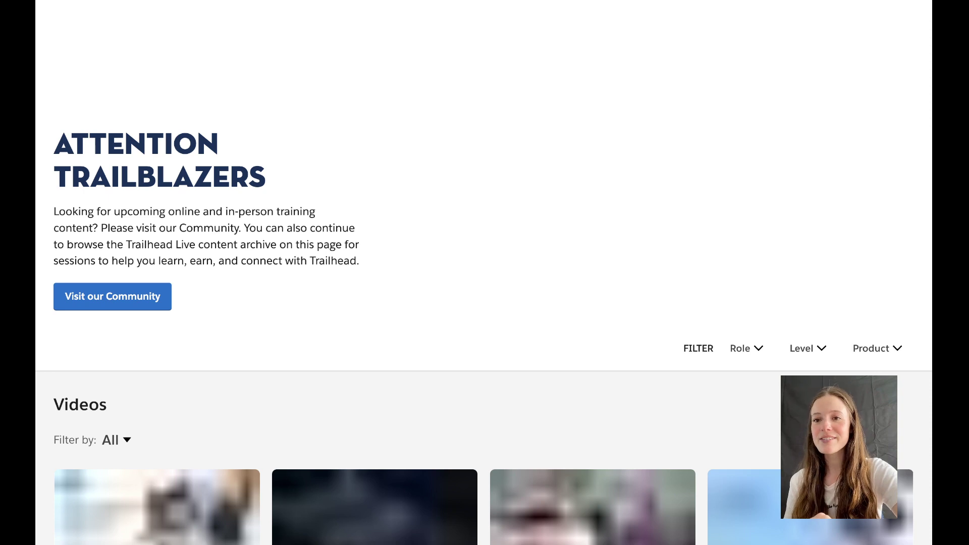
{"action": "scroll", "coordinate": [483, 272], "scroll_direction": "down", "scroll_amount": 6}
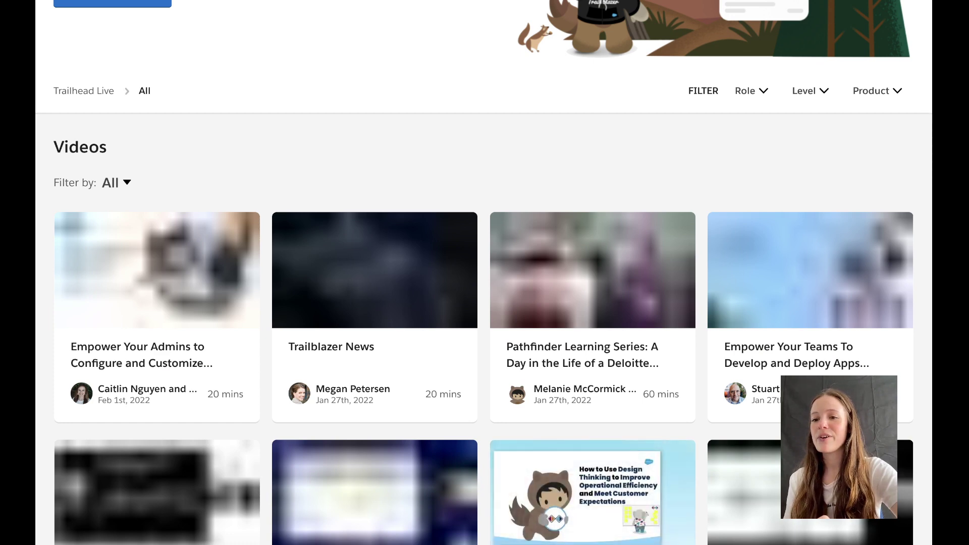
{"action": "scroll", "coordinate": [483, 273], "scroll_direction": "down", "scroll_amount": 1}
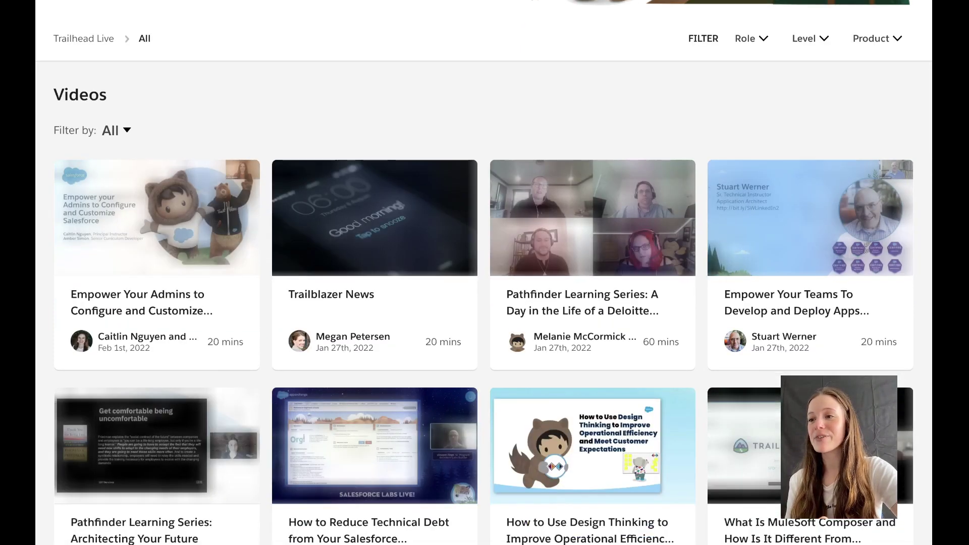
{"action": "scroll", "coordinate": [483, 272], "scroll_direction": "down", "scroll_amount": 2}
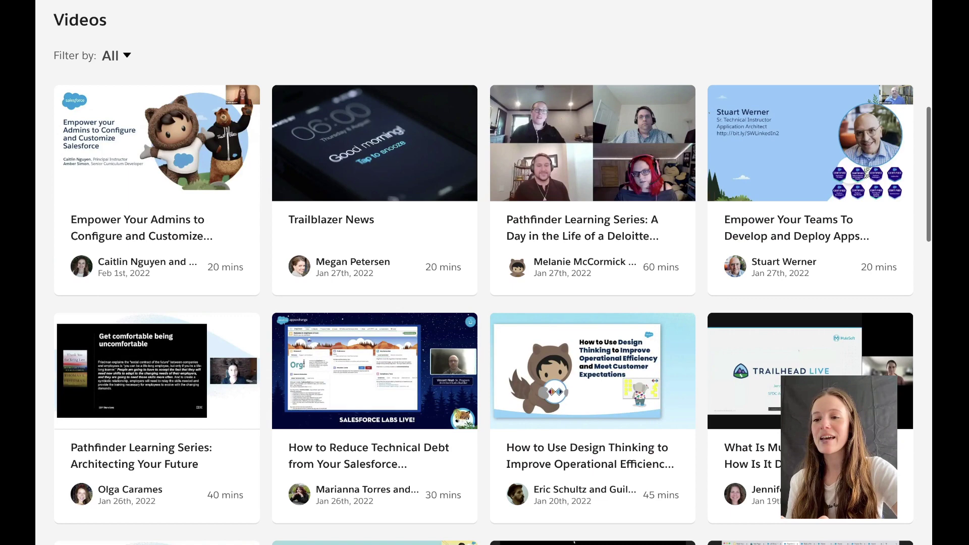
{"action": "scroll", "coordinate": [484, 272], "scroll_direction": "down", "scroll_amount": 4}
{"action": "scroll", "coordinate": [484, 273], "scroll_direction": "down", "scroll_amount": 4}
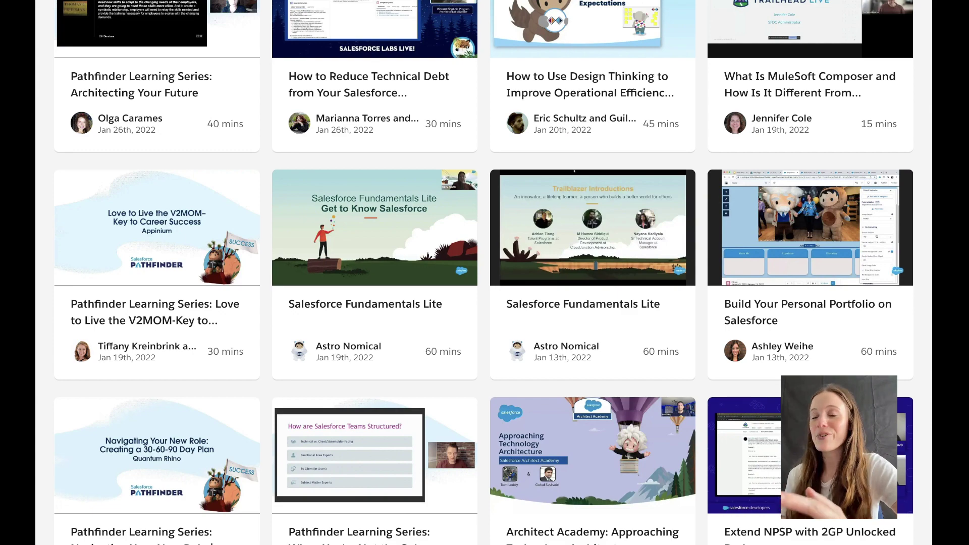
{"action": "scroll", "coordinate": [574, 171], "scroll_direction": "down", "scroll_amount": 4}
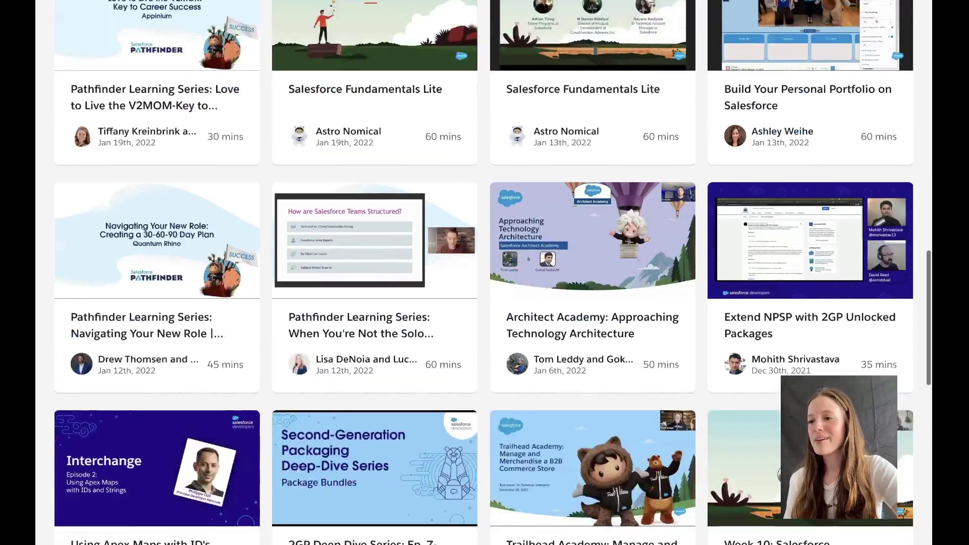
{"action": "scroll", "coordinate": [493, 273], "scroll_direction": "up", "scroll_amount": 5}
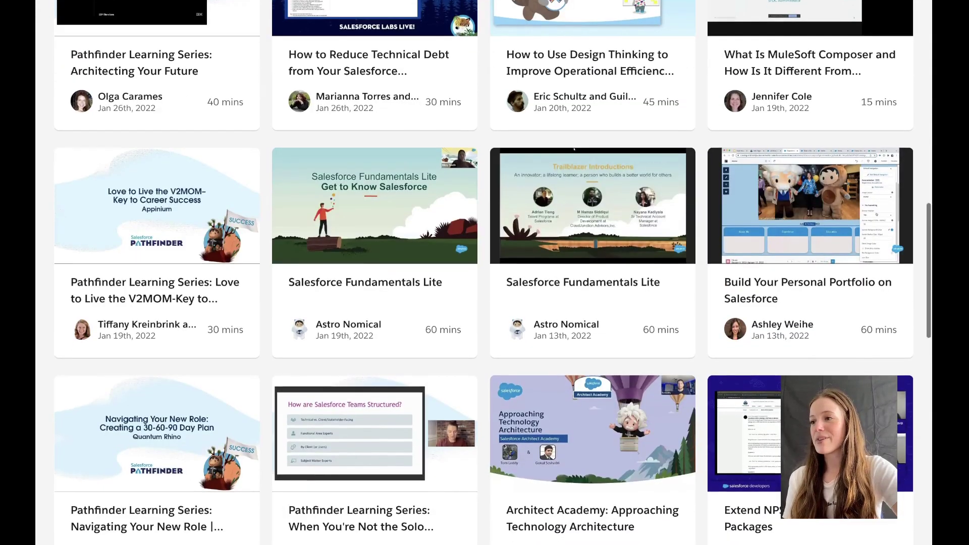
{"action": "scroll", "coordinate": [574, 149], "scroll_direction": "down", "scroll_amount": 3}
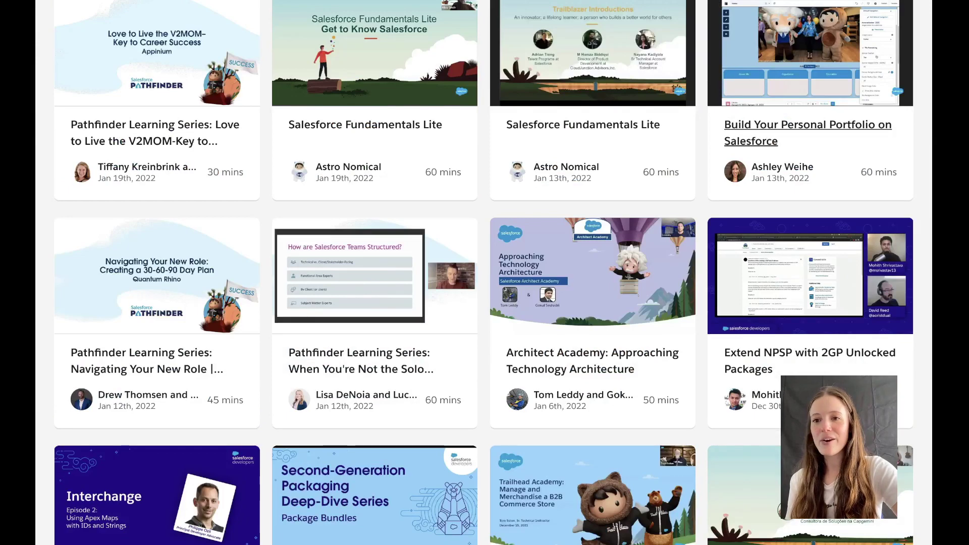
{"action": "scroll", "coordinate": [493, 273], "scroll_direction": "down", "scroll_amount": 7}
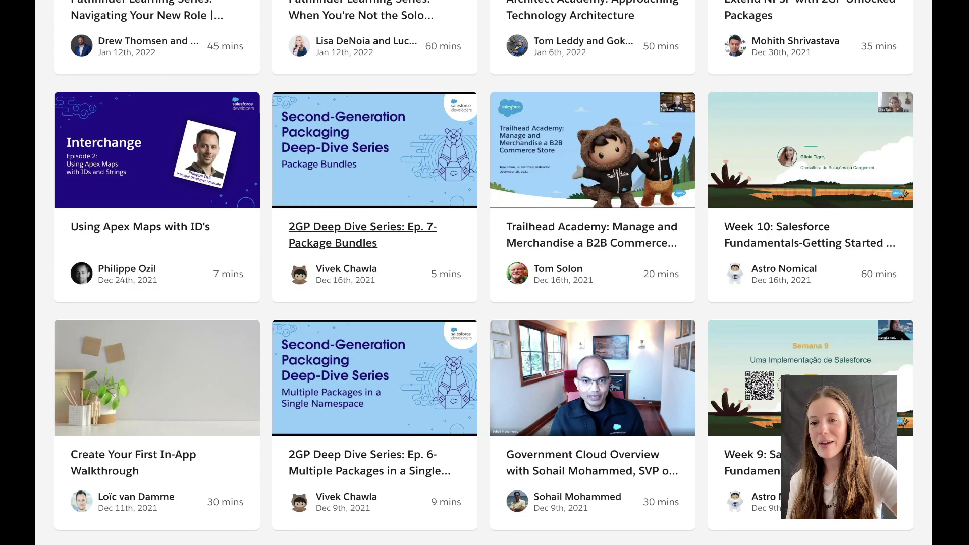
{"action": "scroll", "coordinate": [363, 235], "scroll_direction": "down", "scroll_amount": 5}
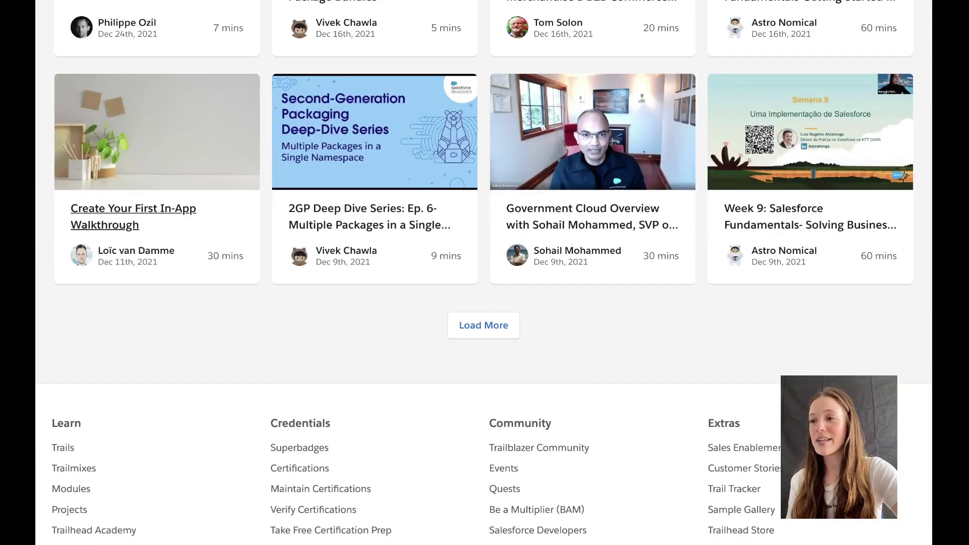
{"action": "scroll", "coordinate": [483, 272], "scroll_direction": "up", "scroll_amount": 5}
{"action": "scroll", "coordinate": [484, 272], "scroll_direction": "up", "scroll_amount": 15}
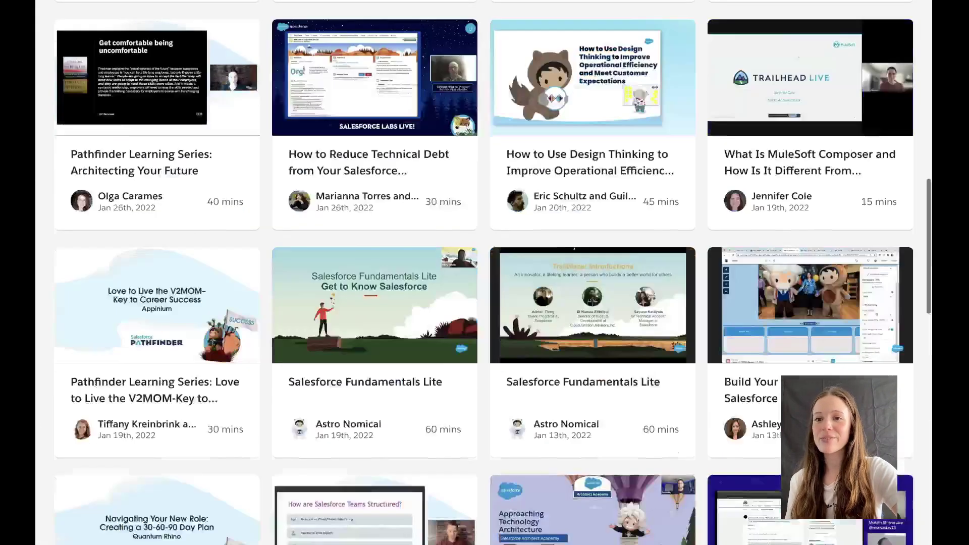
{"action": "left_click", "coordinate": [216, 60]}
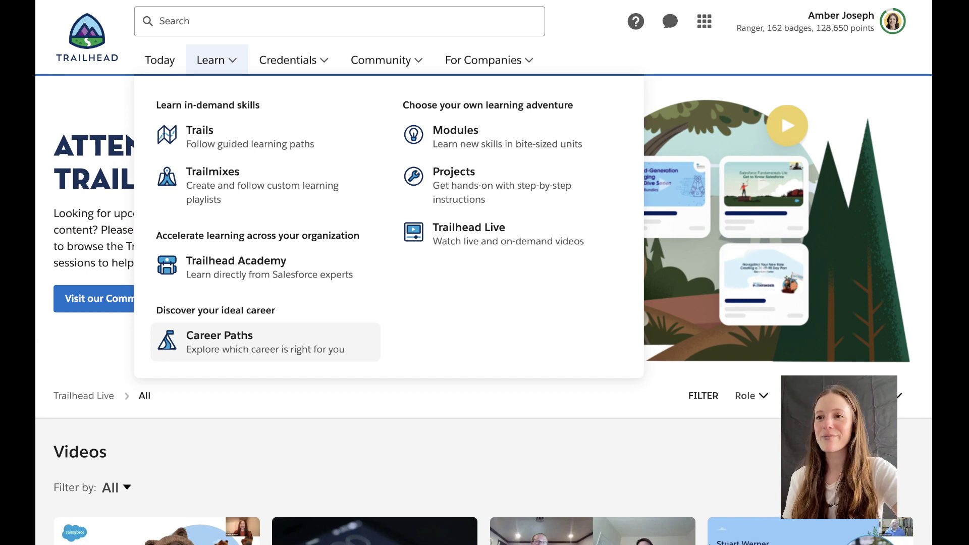
Browse the Credentials menu, then head to Hands-On Orgs via the profile menu
{"action": "left_click", "coordinate": [292, 60]}
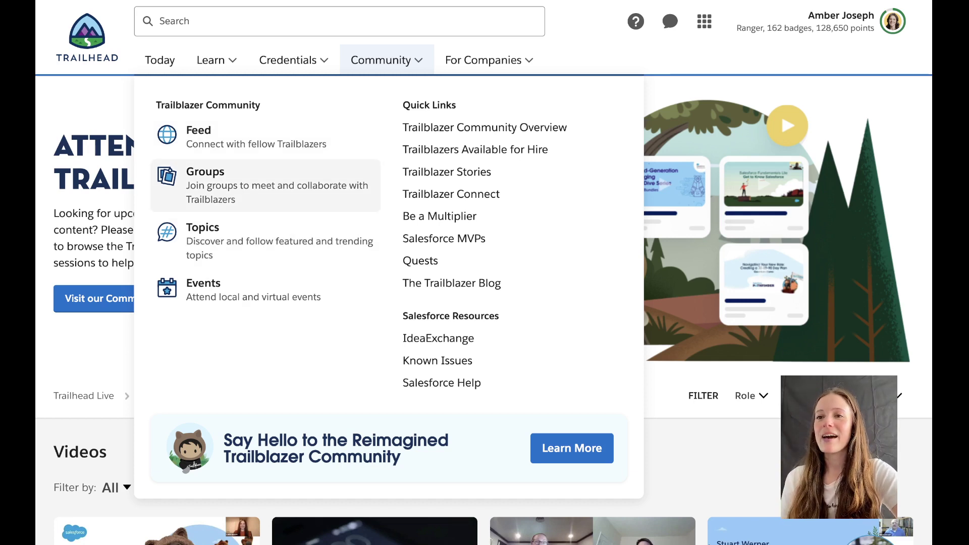
{"action": "mouse_move", "coordinate": [483, 60]}
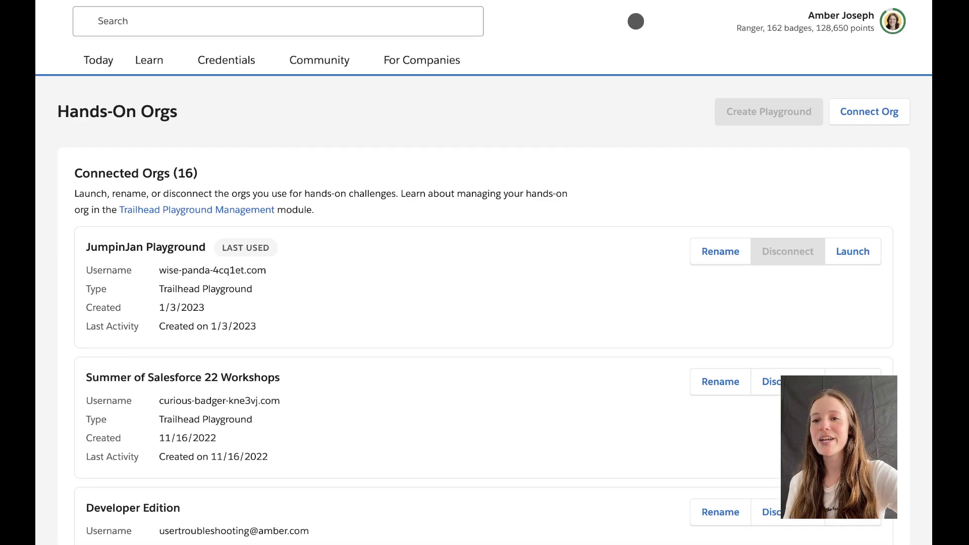
Highlight the JumpinJan Playground entry in the Hands-On Orgs list
{"action": "left_click_drag", "start_coordinate": [86, 245], "coordinate": [205, 245]}
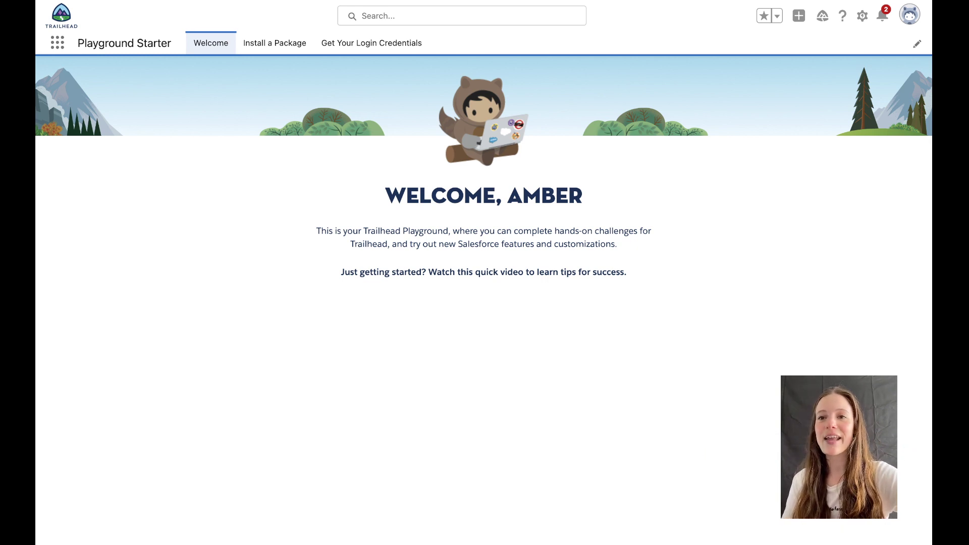
{"action": "left_click_drag", "start_coordinate": [78, 43], "coordinate": [148, 43]}
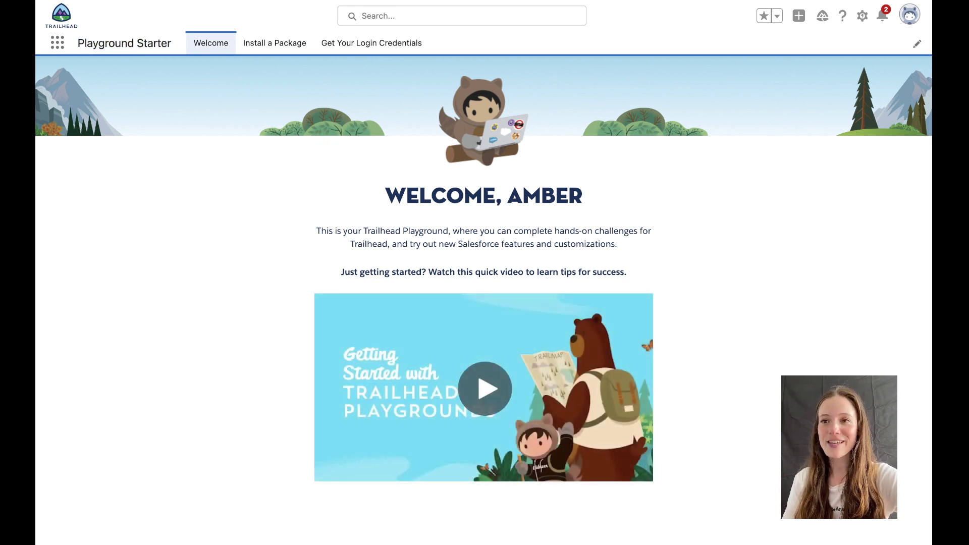
{"action": "left_click_drag", "start_coordinate": [77, 43], "coordinate": [171, 43]}
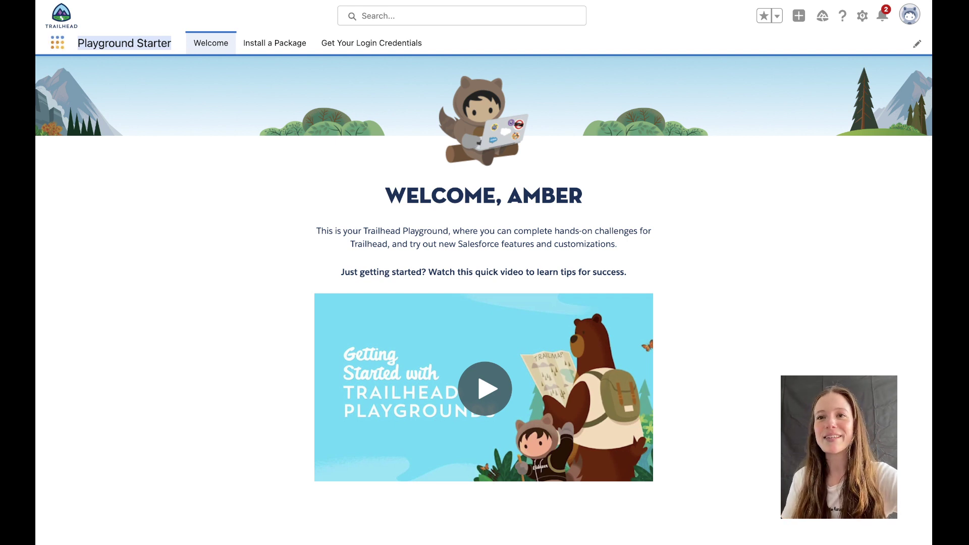
{"action": "left_click", "coordinate": [57, 43]}
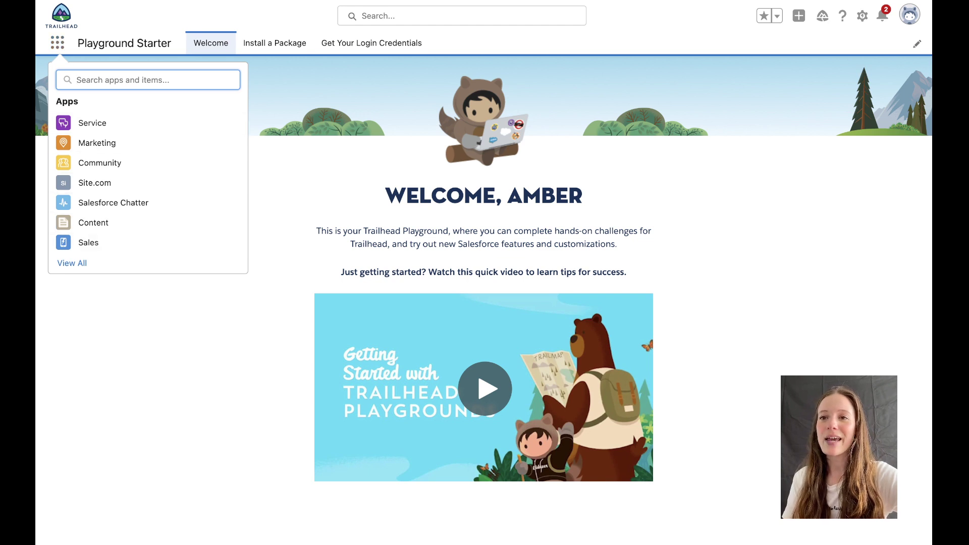
{"action": "key", "text": "Escape"}
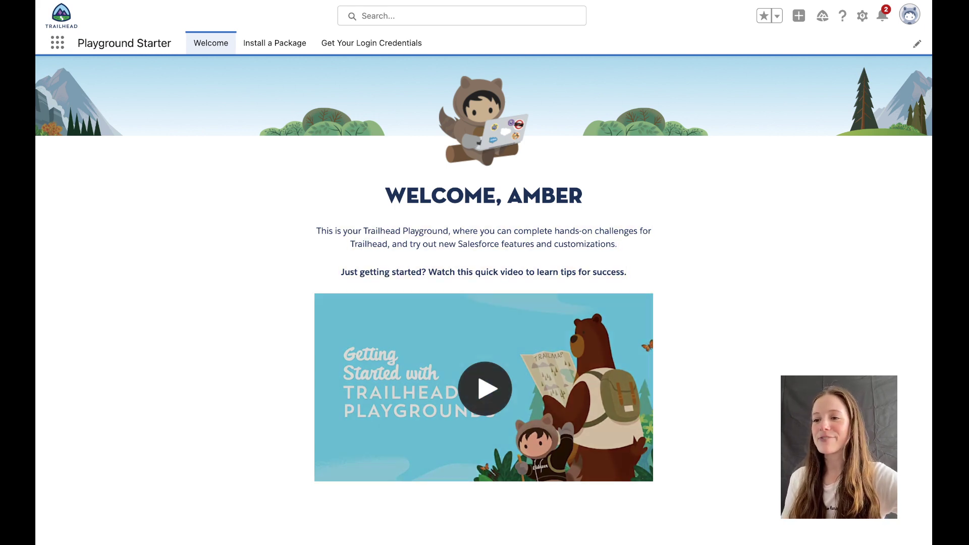
{"action": "scroll", "coordinate": [484, 297], "scroll_direction": "down", "scroll_amount": 1}
{"action": "scroll", "coordinate": [484, 298], "scroll_direction": "up", "scroll_amount": 1}
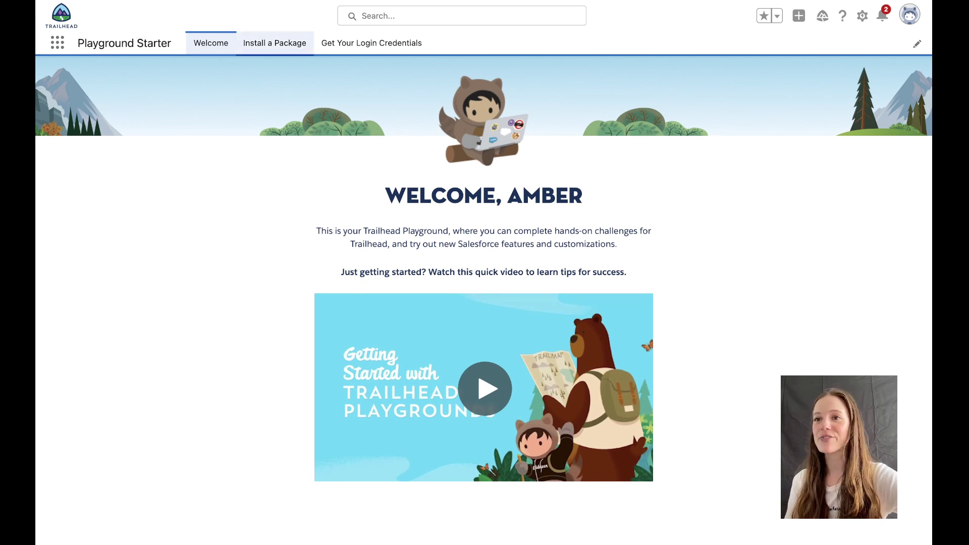
View the Install a Package tab, then the Get Your Login Credentials tab
{"action": "left_click", "coordinate": [275, 43]}
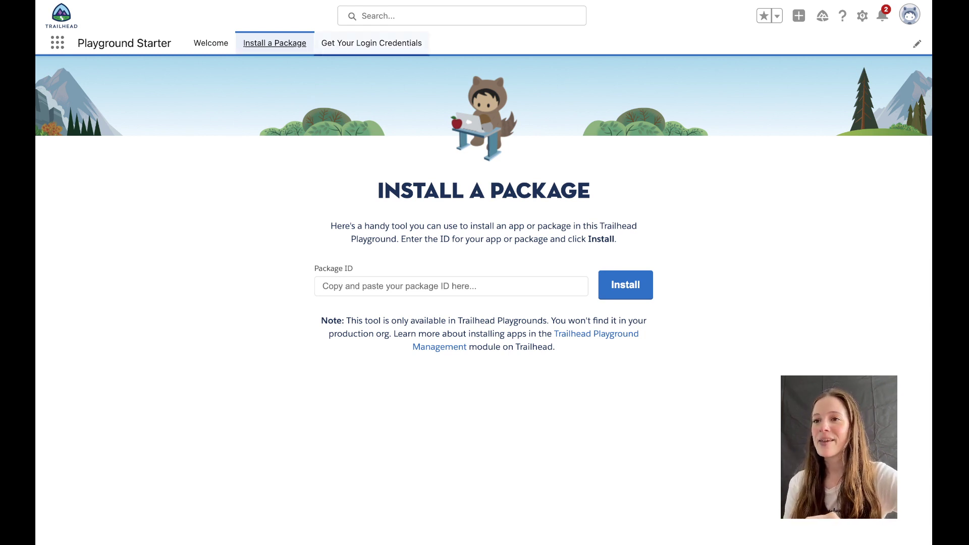
{"action": "left_click", "coordinate": [371, 43]}
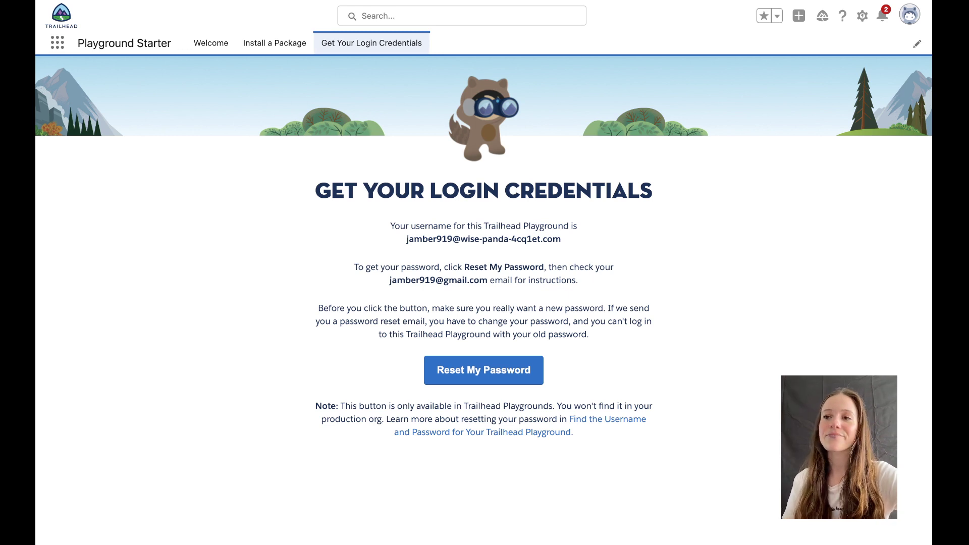
Open the App Launcher and search 'sal' to find the Sales app
{"action": "left_click", "coordinate": [58, 42]}
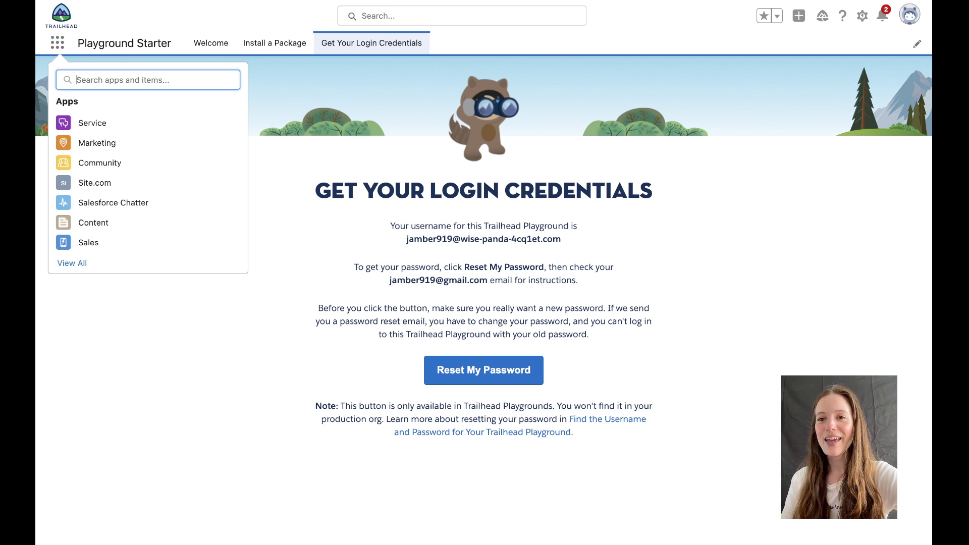
{"action": "key", "text": "Down"}
{"action": "key", "text": "Down"}
{"action": "key", "text": "Down"}
{"action": "key", "text": "Down"}
{"action": "key", "text": "Down"}
{"action": "key", "text": "Down"}
{"action": "key", "text": "Down"}
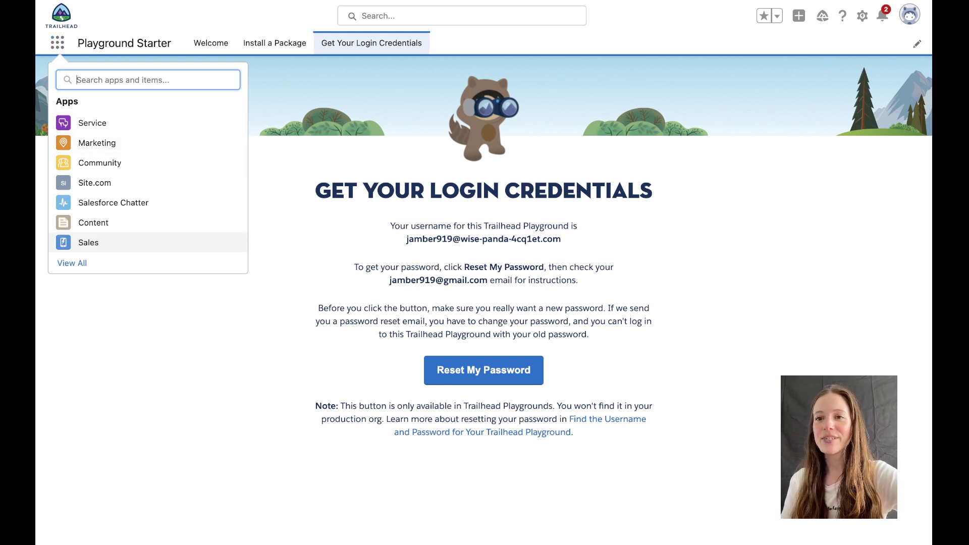
{"action": "key", "text": "Down"}
{"action": "key", "text": "Down"}
{"action": "type", "text": "sal"}
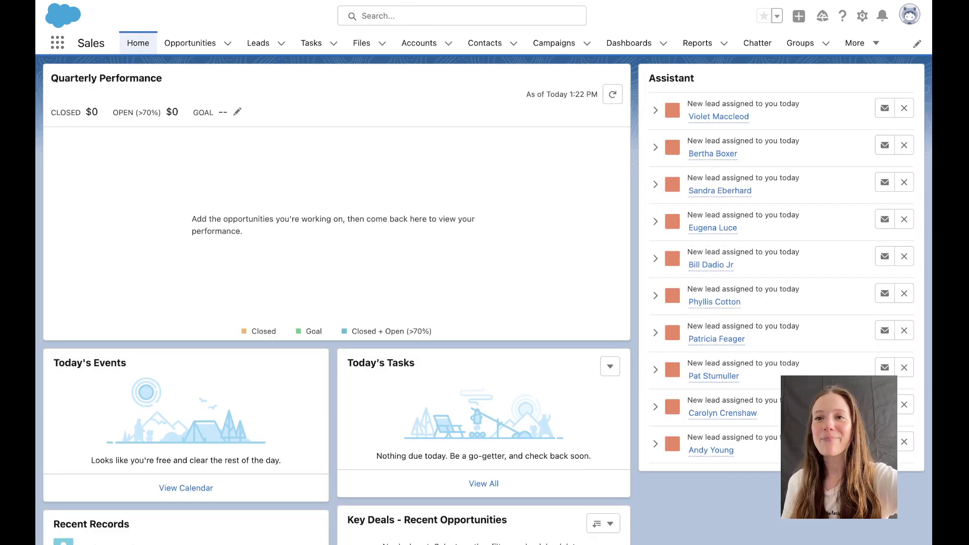
Close the Go Mobile panel and scroll the Sales Home page's new leads
{"action": "mouse_move", "coordinate": [85, 43]}
{"action": "left_mouse_down"}
{"action": "mouse_move", "coordinate": [105, 43]}
{"action": "mouse_move", "coordinate": [77, 43]}
{"action": "left_mouse_up"}
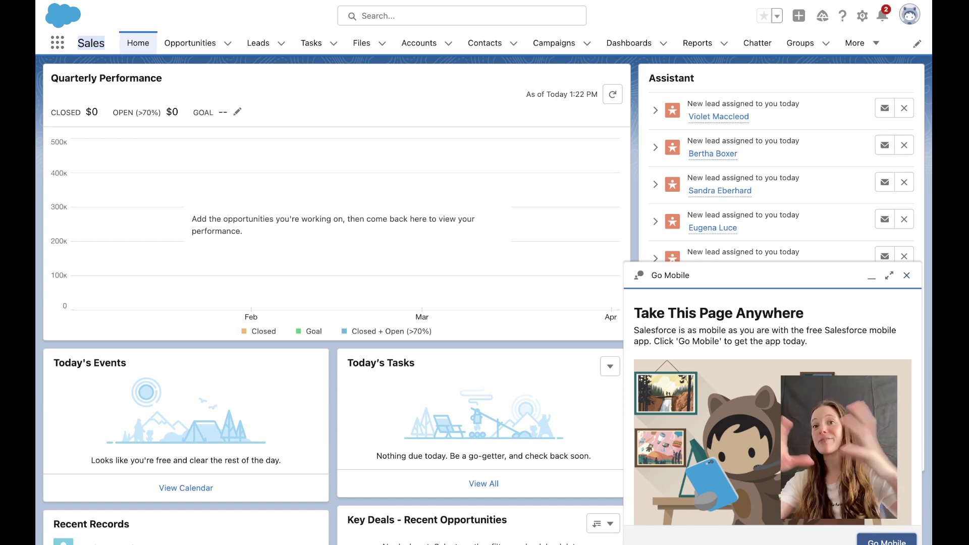
{"action": "left_click", "coordinate": [907, 276]}
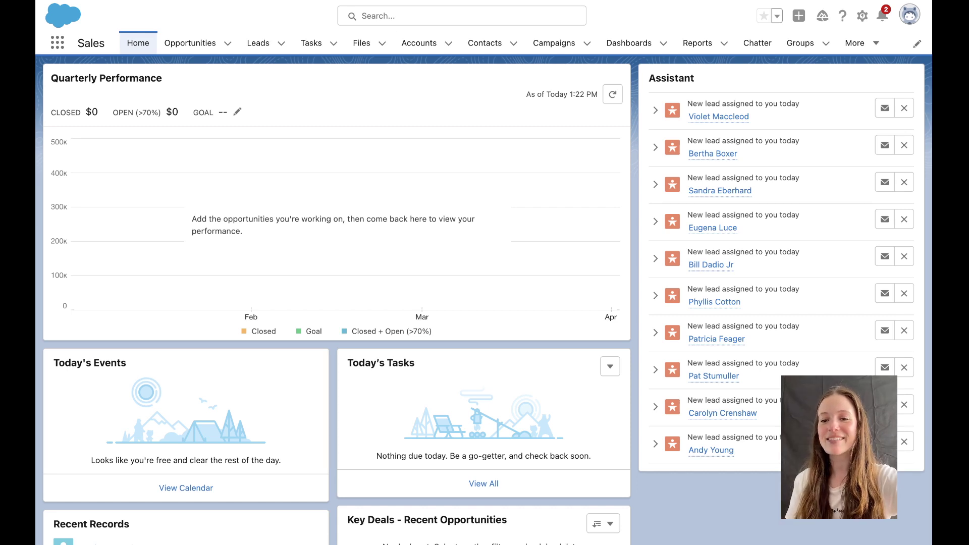
{"action": "scroll", "coordinate": [484, 298], "scroll_direction": "up", "scroll_amount": 1}
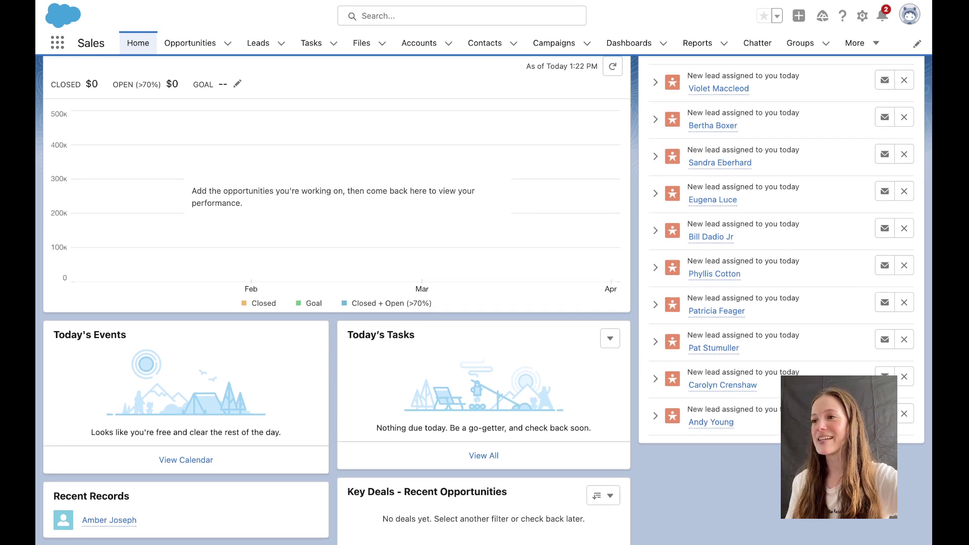
{"action": "scroll", "coordinate": [484, 298], "scroll_direction": "down", "scroll_amount": 1}
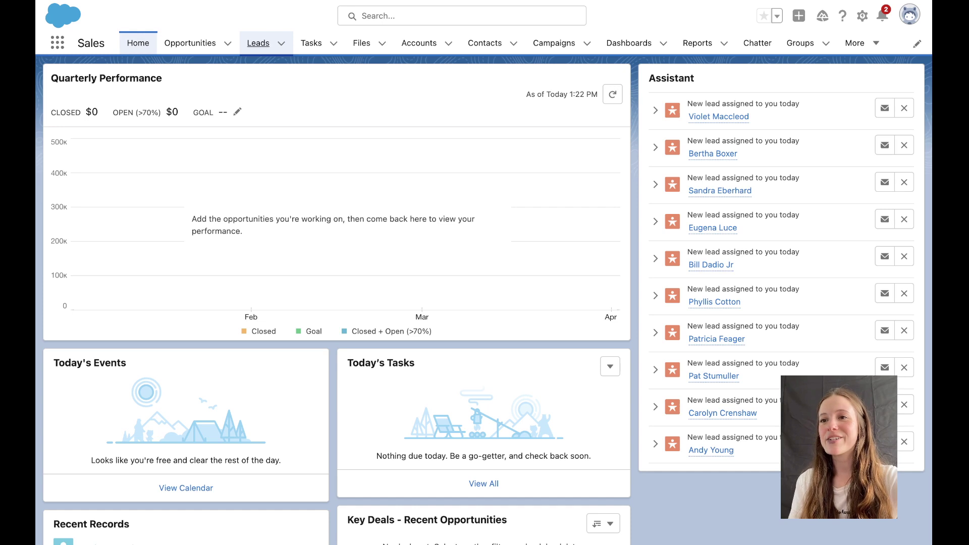
Go to Leads and switch the list view to All Open Leads (15 items)
{"action": "left_click", "coordinate": [258, 42]}
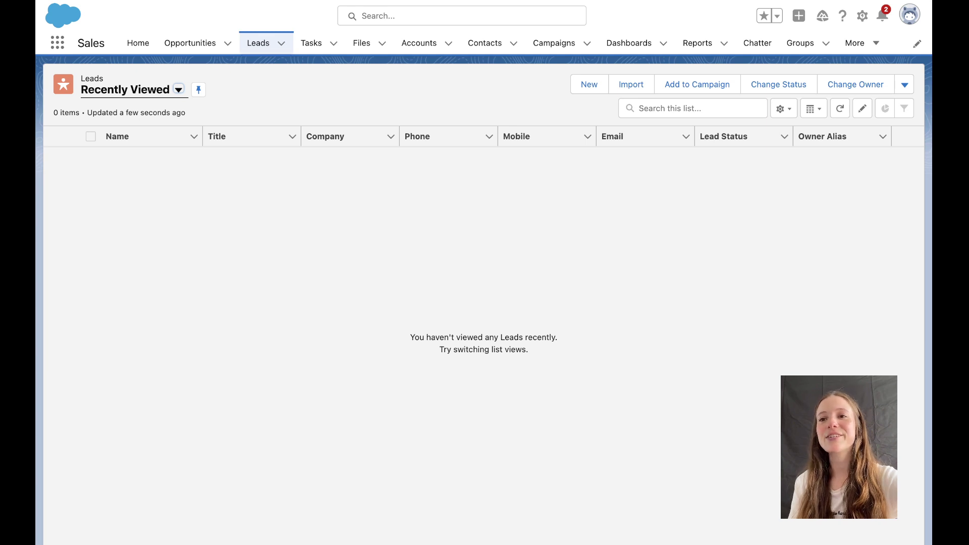
{"action": "key", "text": "Return"}
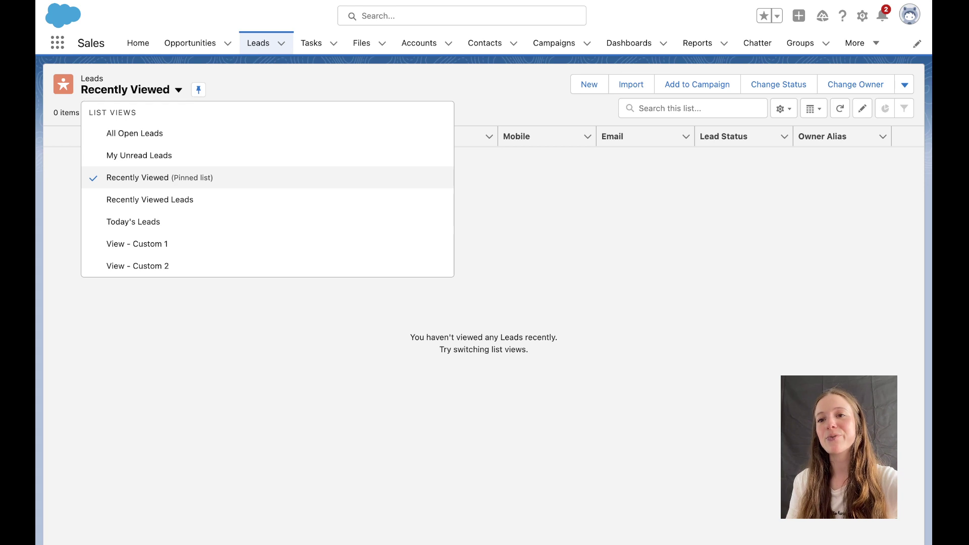
{"action": "key", "text": "Return"}
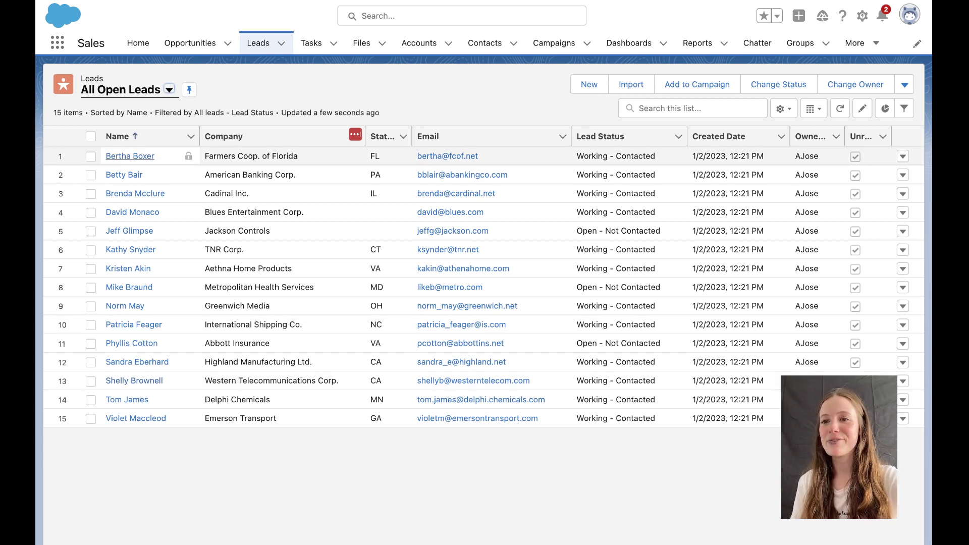
Open the first lead's record (Farmers Coop. of Florida) and highlight its name, title, company and phone
{"action": "left_click", "coordinate": [161, 156]}
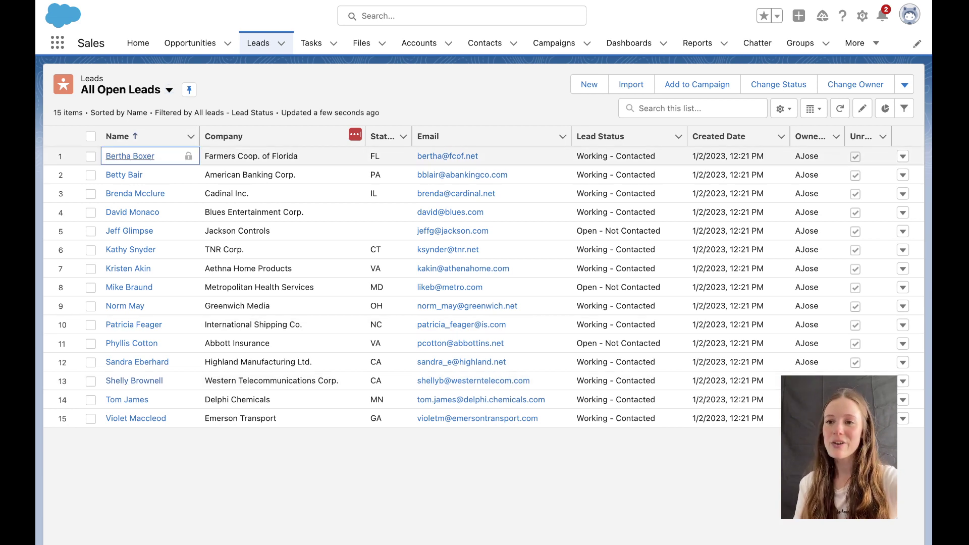
{"action": "left_click", "coordinate": [130, 156]}
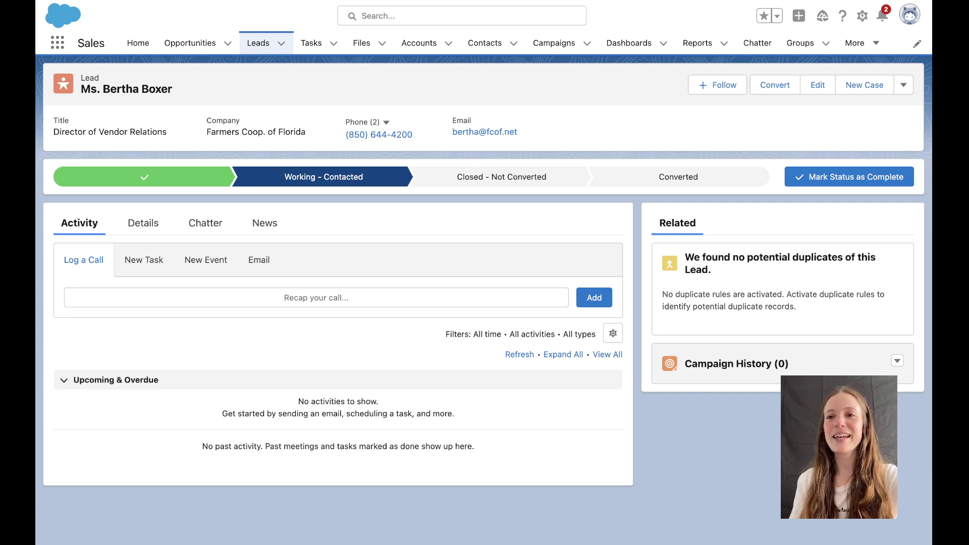
{"action": "double_click", "coordinate": [89, 78]}
{"action": "left_click_drag", "start_coordinate": [90, 77], "coordinate": [172, 89]}
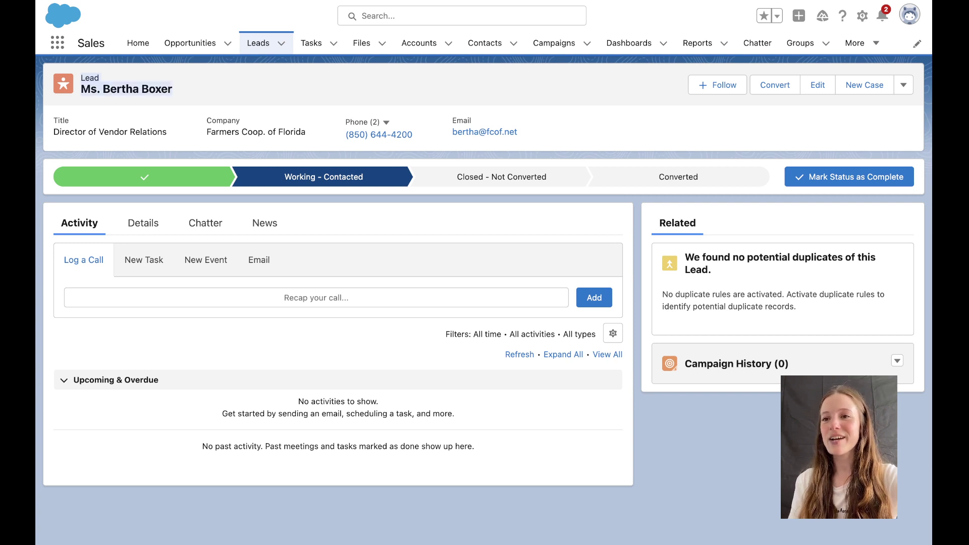
{"action": "left_click_drag", "start_coordinate": [53, 132], "coordinate": [413, 134]}
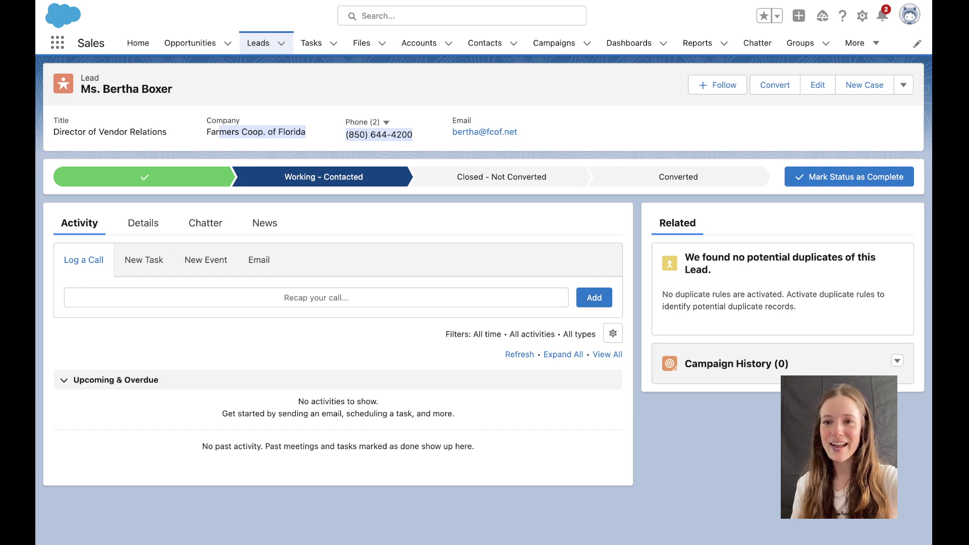
Show the lead's Details tab and scroll through fields like Agriculture industry, Hot rating and $900,750,000 revenue
{"action": "left_click", "coordinate": [141, 223]}
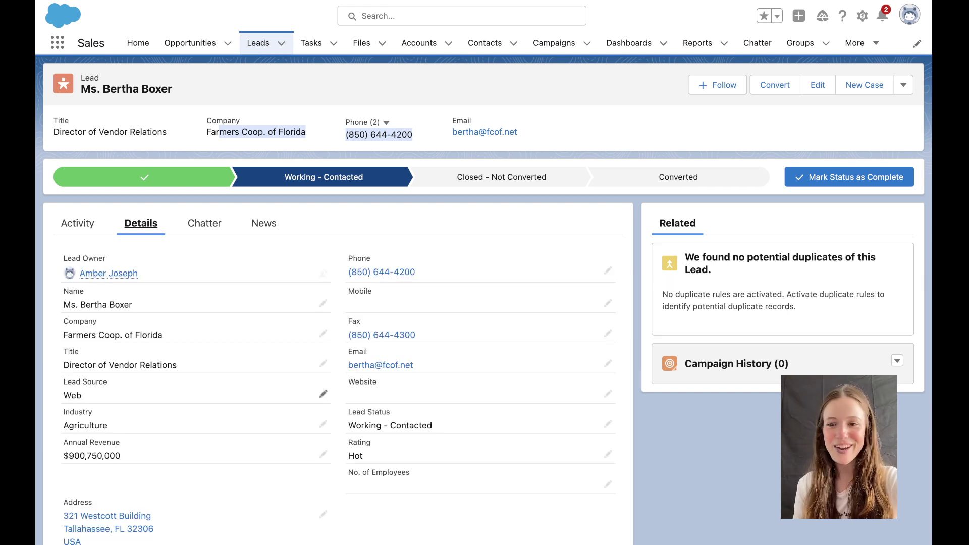
{"action": "scroll", "coordinate": [197, 455], "scroll_direction": "down", "scroll_amount": 2}
{"action": "scroll", "coordinate": [323, 420], "scroll_direction": "down", "scroll_amount": 1}
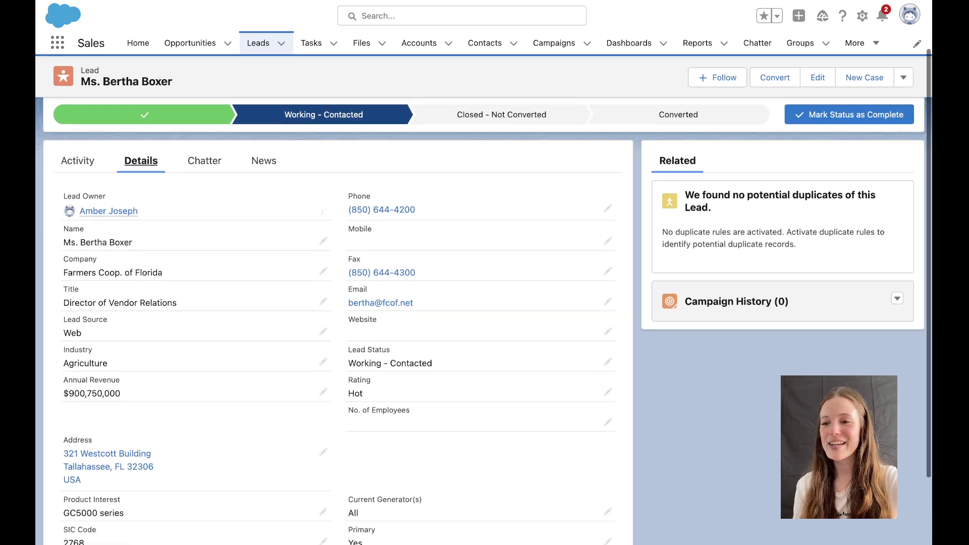
{"action": "scroll", "coordinate": [608, 419], "scroll_direction": "down", "scroll_amount": 1}
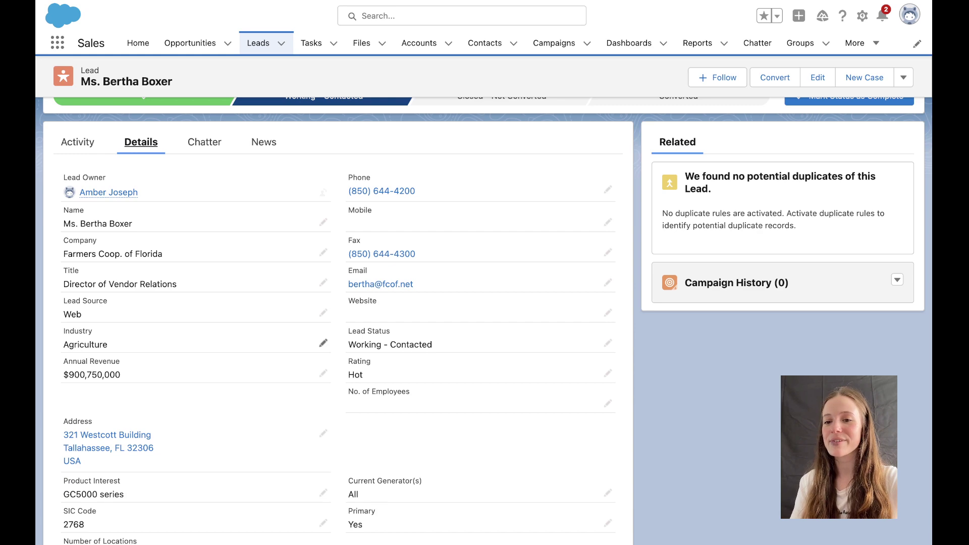
{"action": "scroll", "coordinate": [323, 433], "scroll_direction": "down", "scroll_amount": 3}
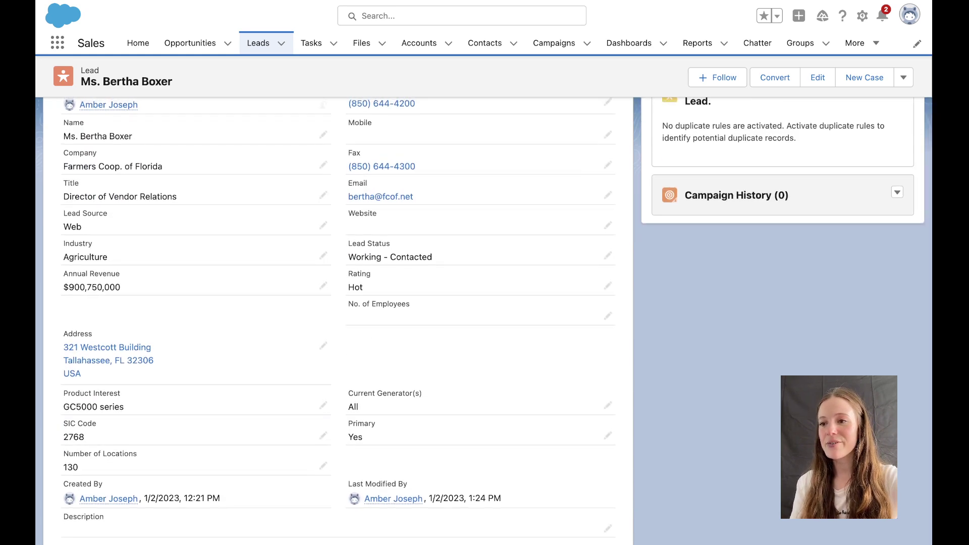
{"action": "scroll", "coordinate": [333, 303], "scroll_direction": "up", "scroll_amount": 4}
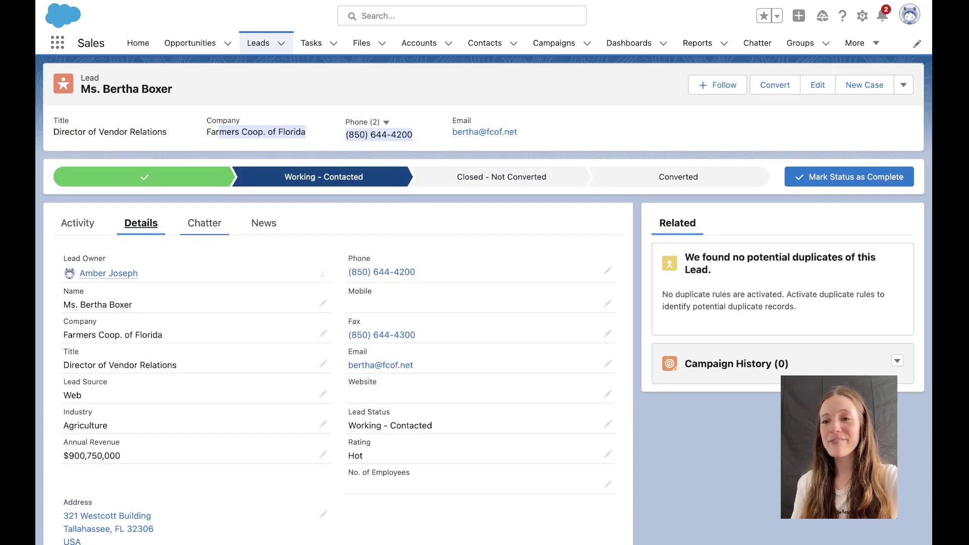
{"action": "left_click", "coordinate": [204, 223]}
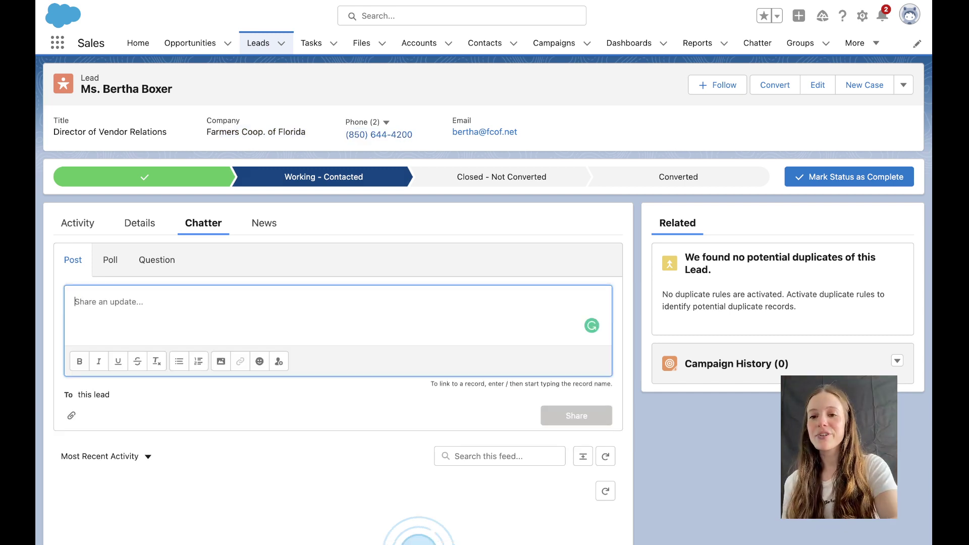
{"action": "type", "text": "@"}
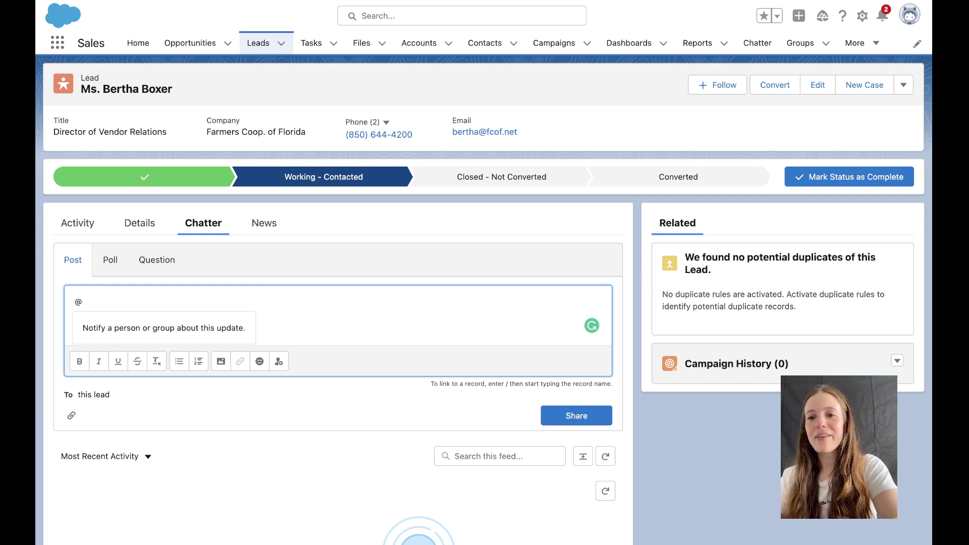
{"action": "type", "text": "int"}
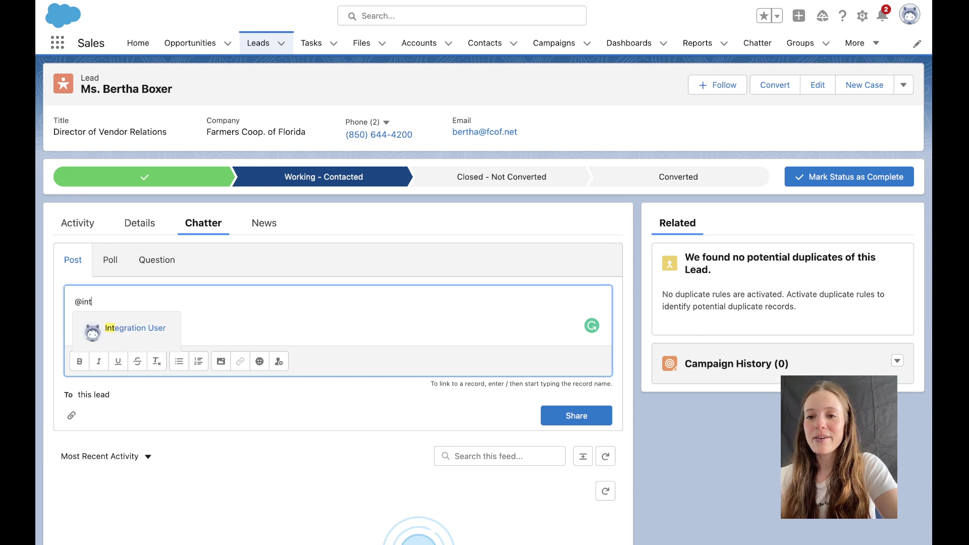
{"action": "key", "text": "Return"}
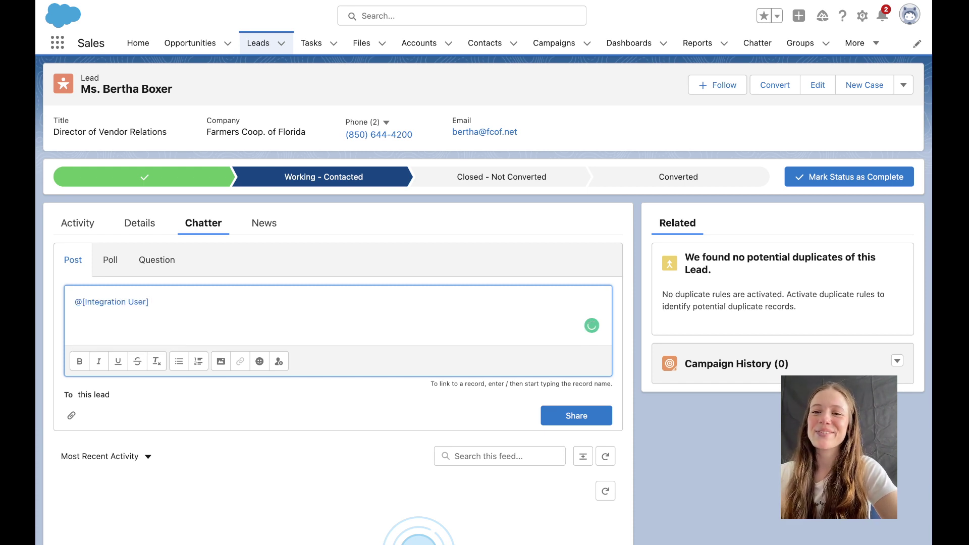
{"action": "key", "text": "super+a"}
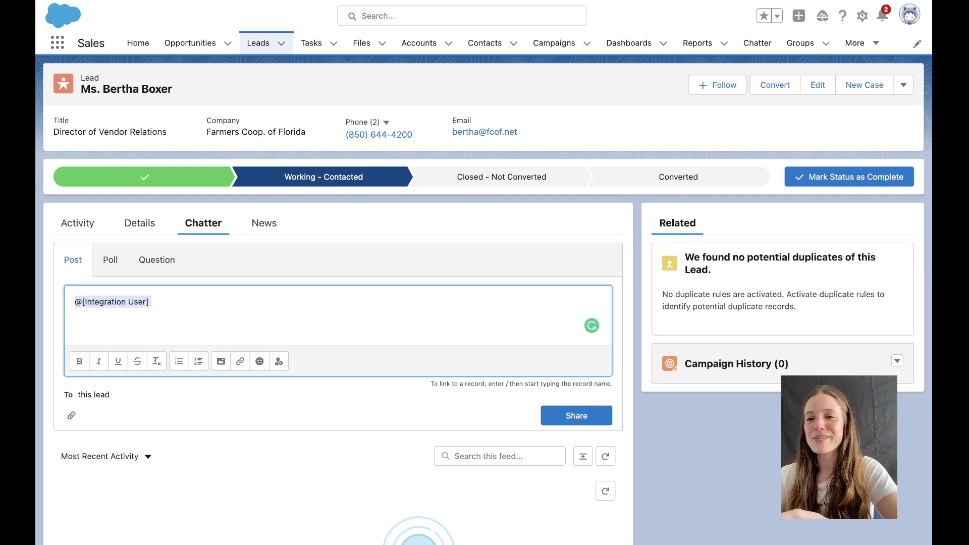
{"action": "left_click", "coordinate": [151, 301]}
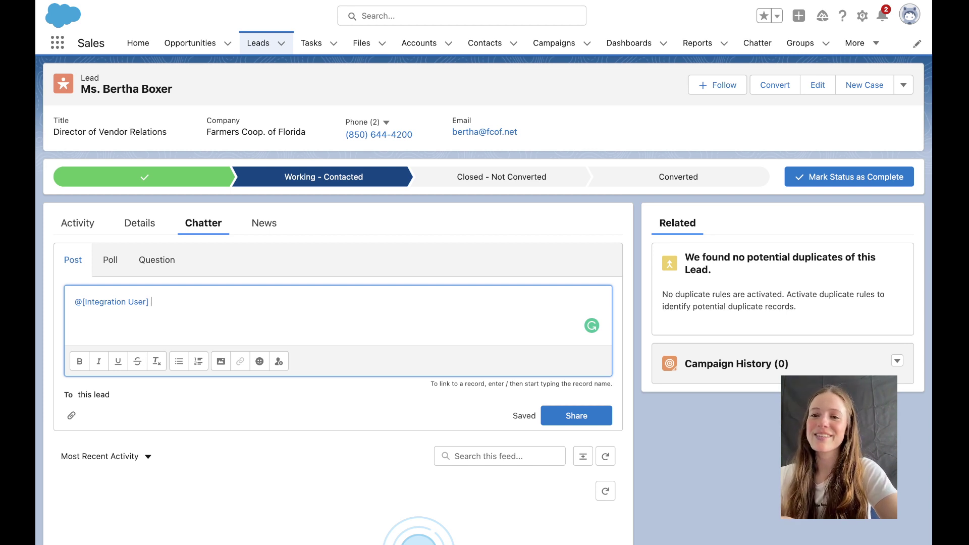
{"action": "key", "text": "super+a"}
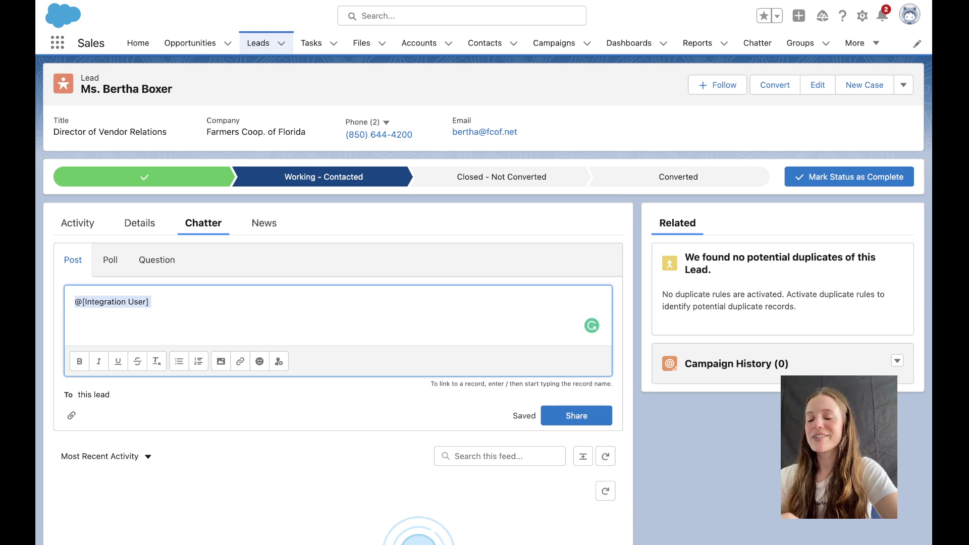
{"action": "left_click", "coordinate": [151, 302]}
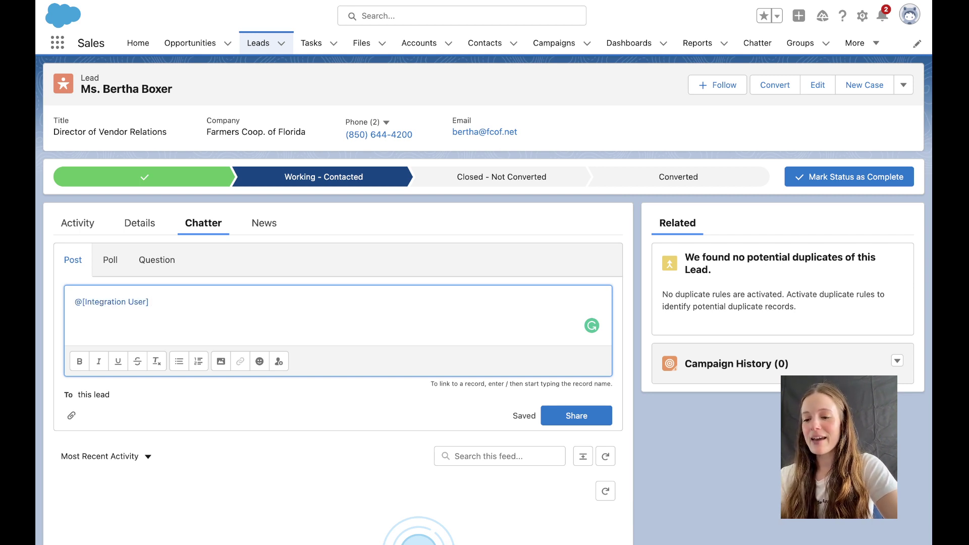
Finish the post with 'Can you give me a hand with this' and view the lead's News
{"action": "type", "text": "Can you"}
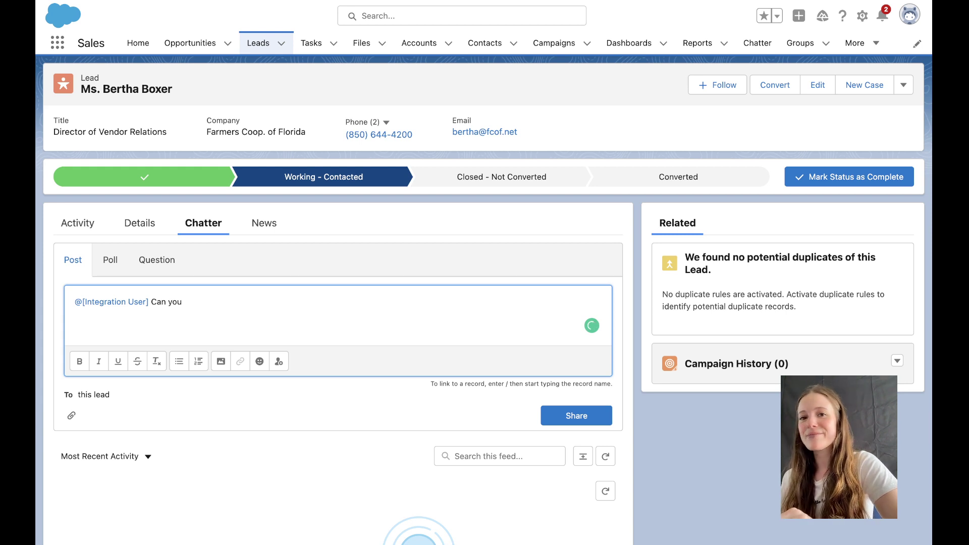
{"action": "type", "text": "give me a hand with this"}
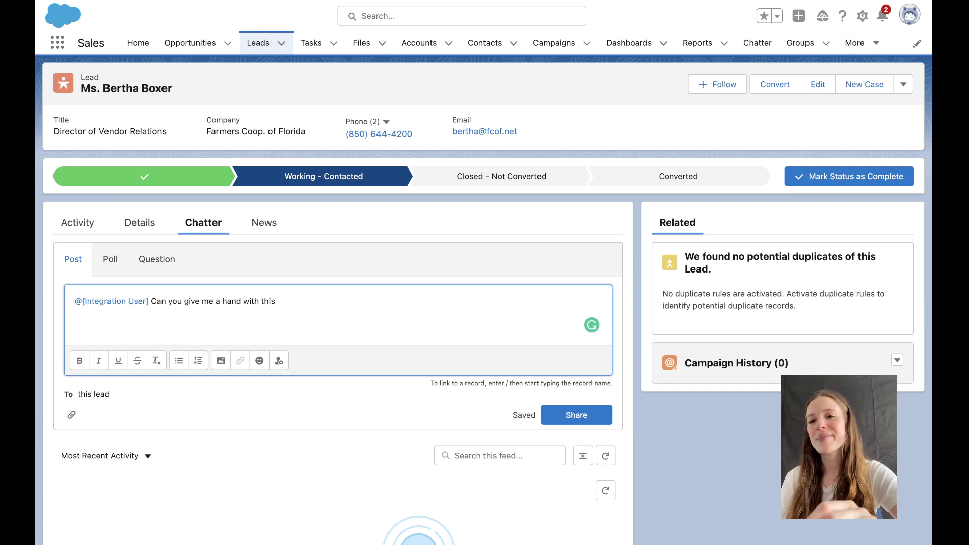
{"action": "left_click", "coordinate": [264, 223]}
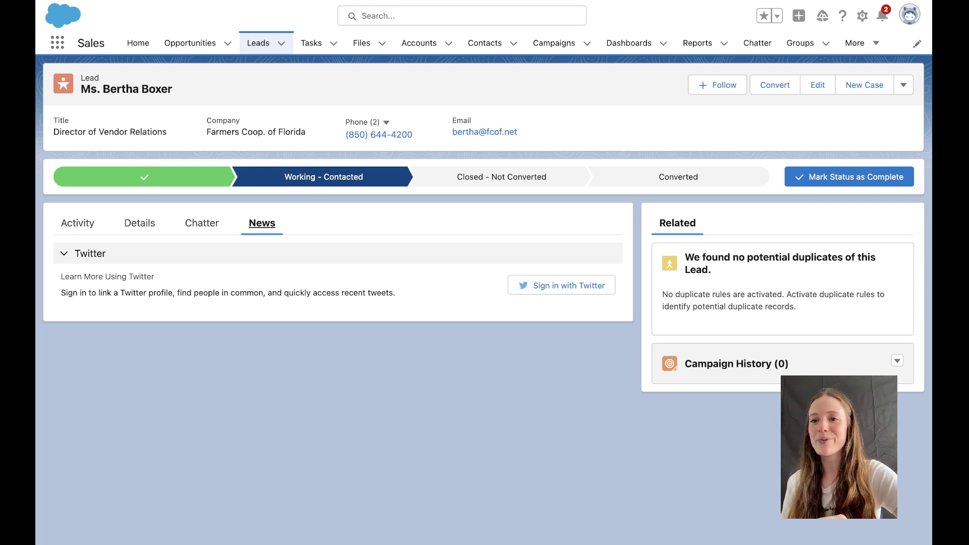
Check the saved Chatter draft, then return to the lead's Details fields
{"action": "left_click", "coordinate": [201, 222]}
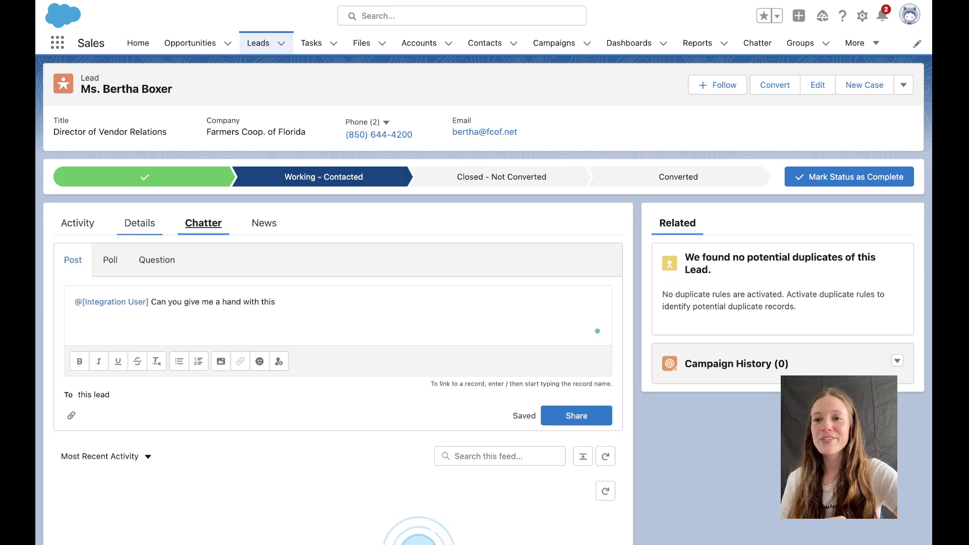
{"action": "left_click", "coordinate": [139, 222]}
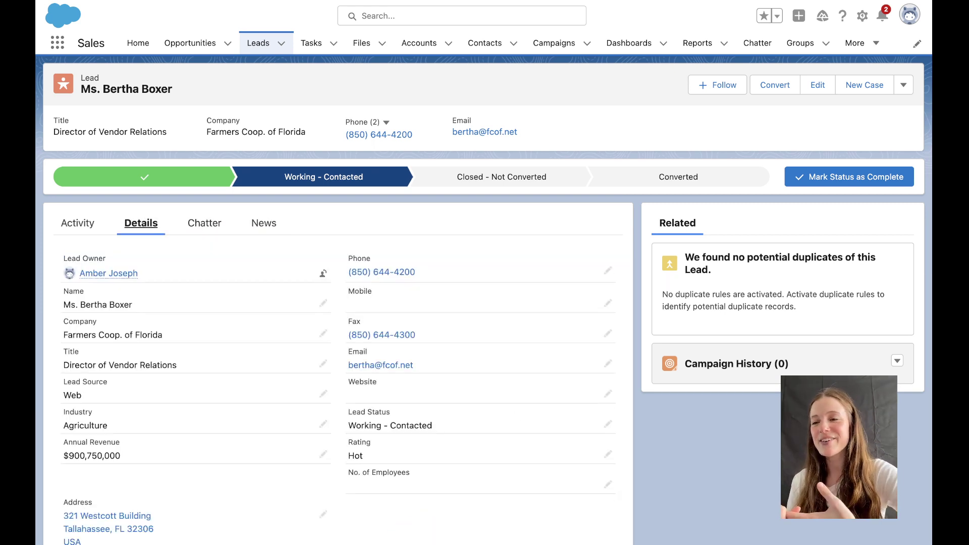